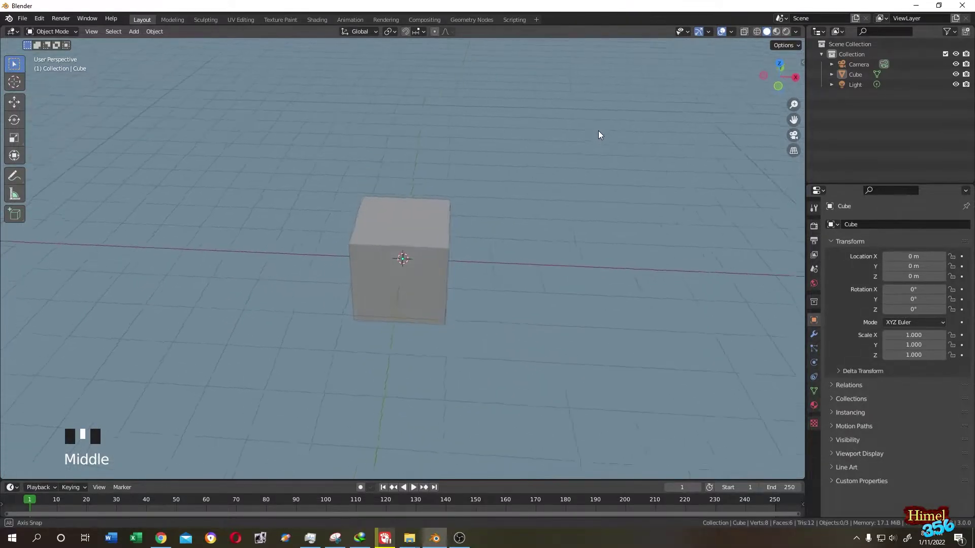
# - Delete the default cube and add a plane in its place
pyautogui.click(421, 234)
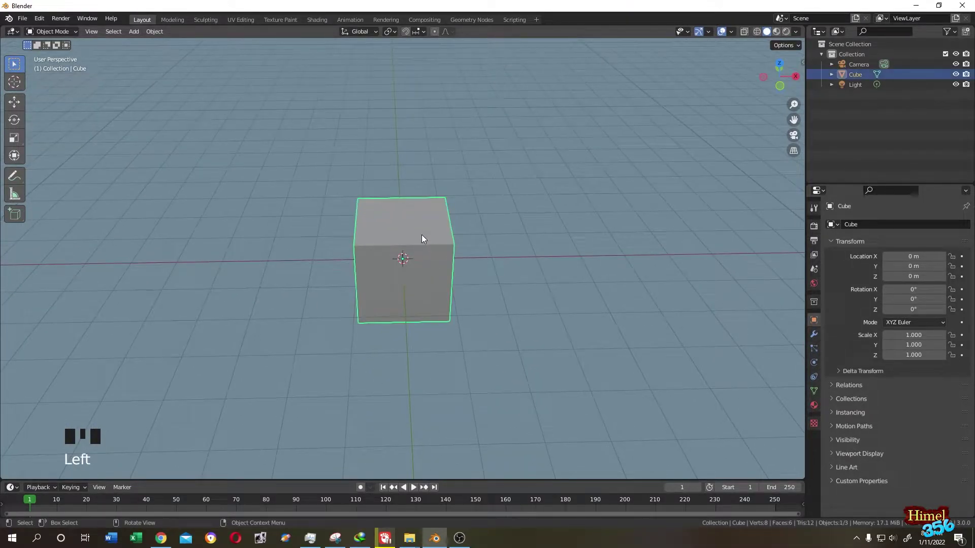
pyautogui.press('x')
pyautogui.click(391, 237)
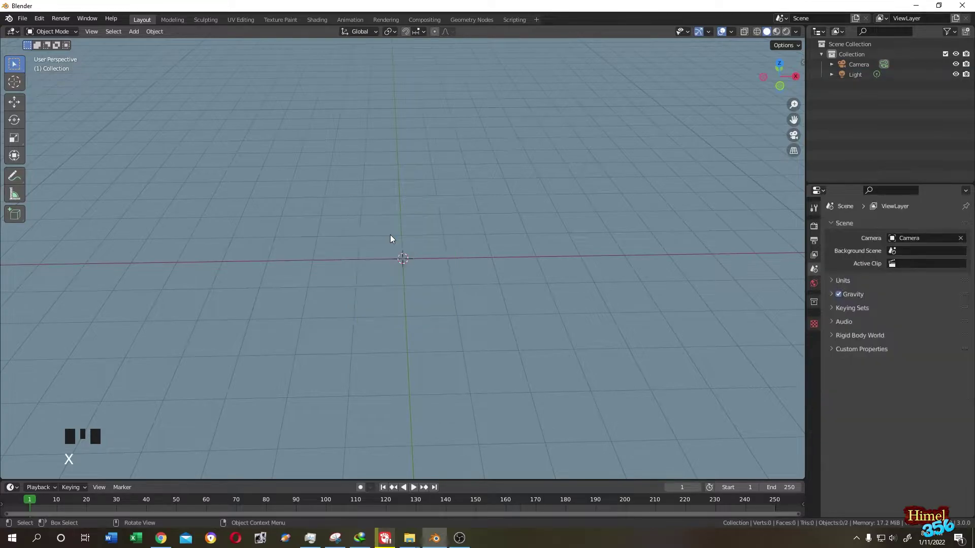
pyautogui.hotkey('shift', 'a')
pyautogui.moveTo(395, 179)
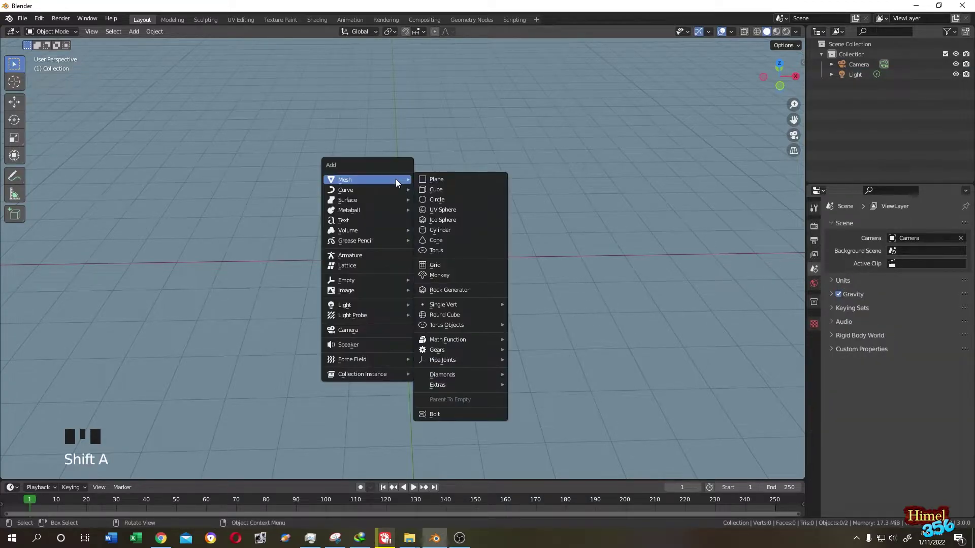
pyautogui.click(429, 178)
# - In Edit Mode, stretch the plane to about twice its length along X
pyautogui.press('Tab')
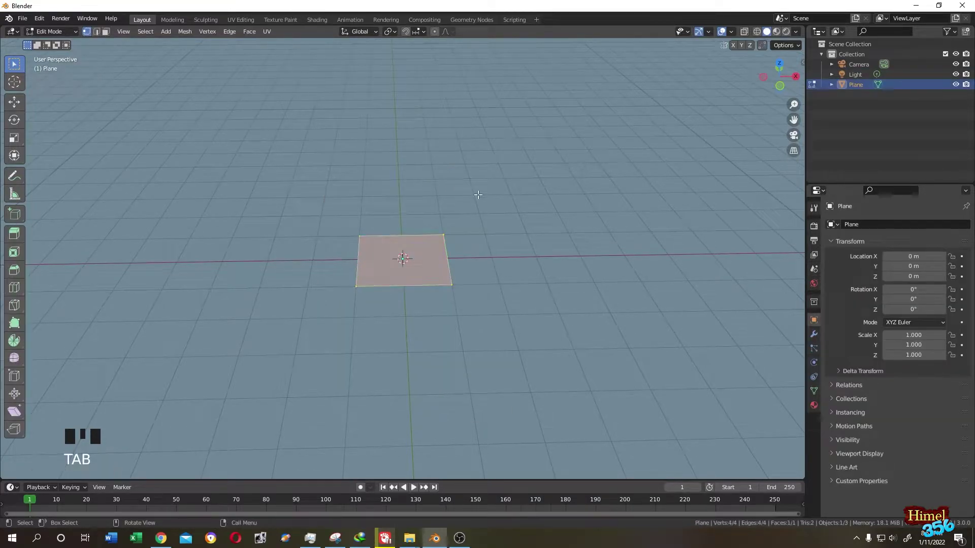
pyautogui.moveTo(507, 243); pyautogui.dragTo(515, 253, button='middle')
pyautogui.scroll(1, 515, 252)
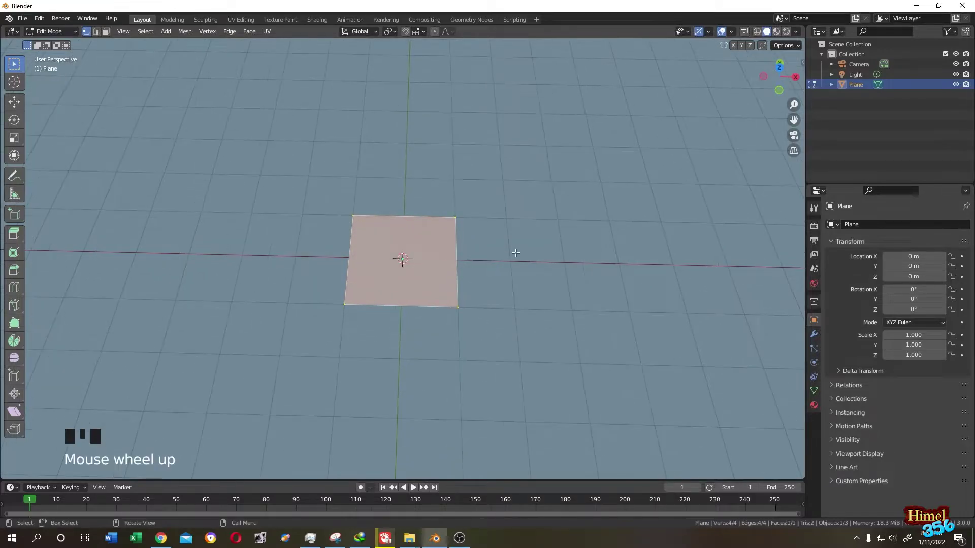
pyautogui.press('s')
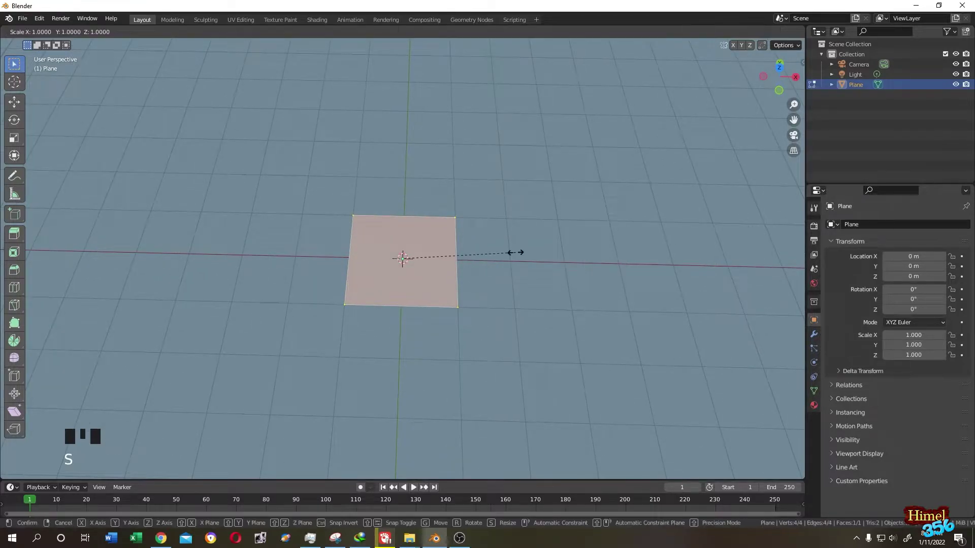
pyautogui.press('x')
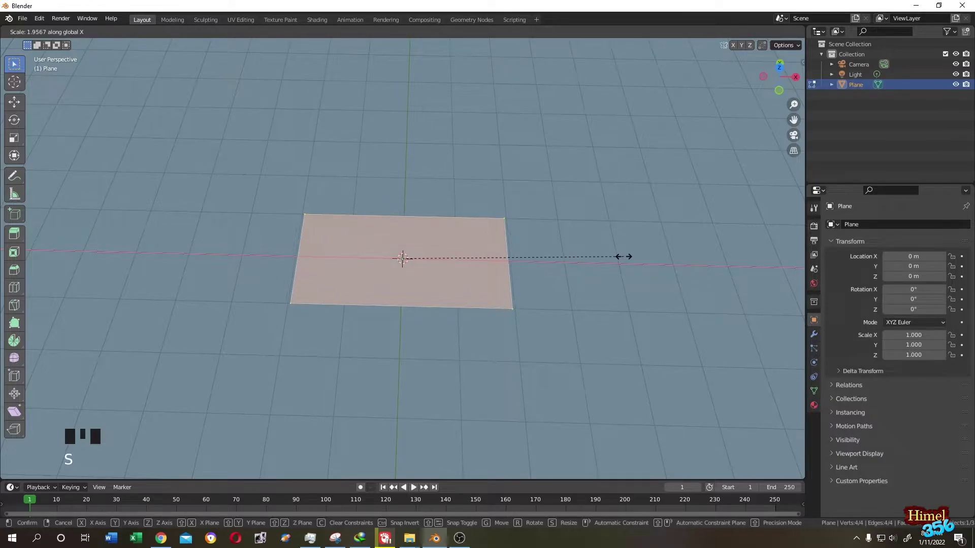
pyautogui.click(623, 256)
pyautogui.moveTo(530, 213); pyautogui.dragTo(532, 210, button='middle')
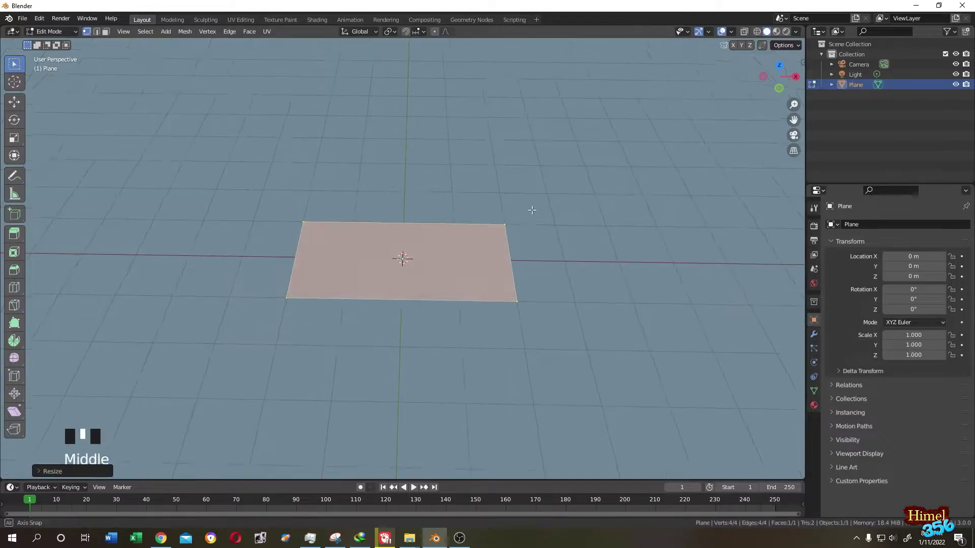
# - Subdivide the plane with 20 cuts into a dense grid, then deselect its vertices
pyautogui.rightClick(407, 243)
pyautogui.click(387, 261)
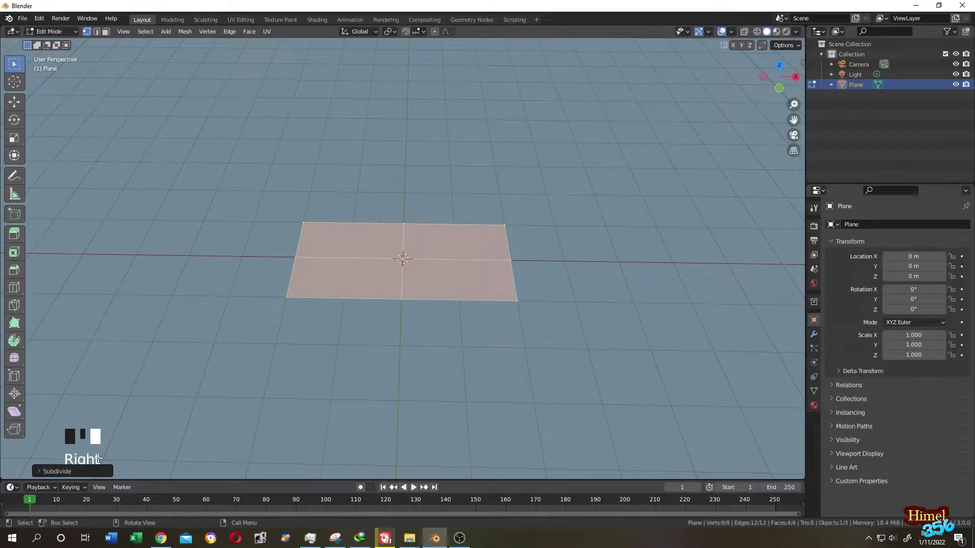
pyautogui.click(87, 472)
pyautogui.click(132, 401)
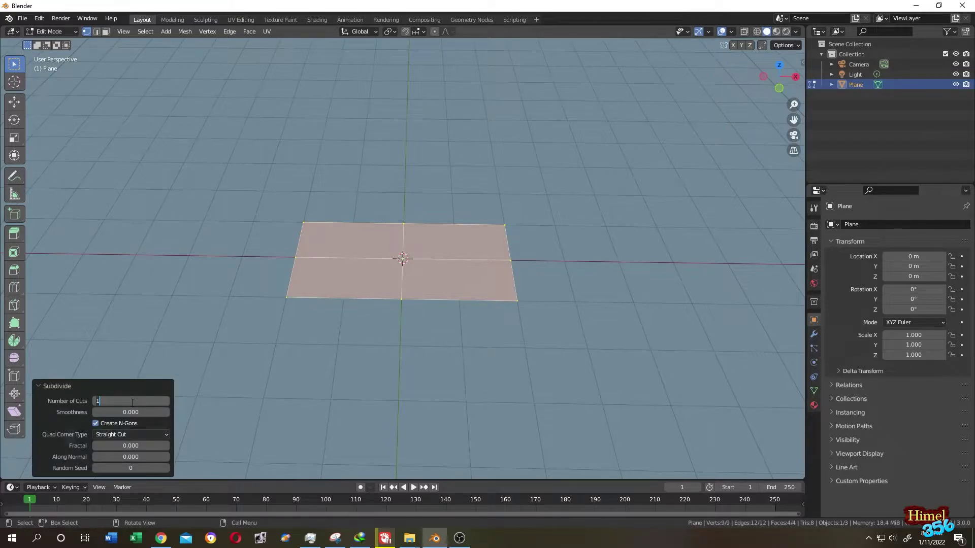
pyautogui.press('Return')
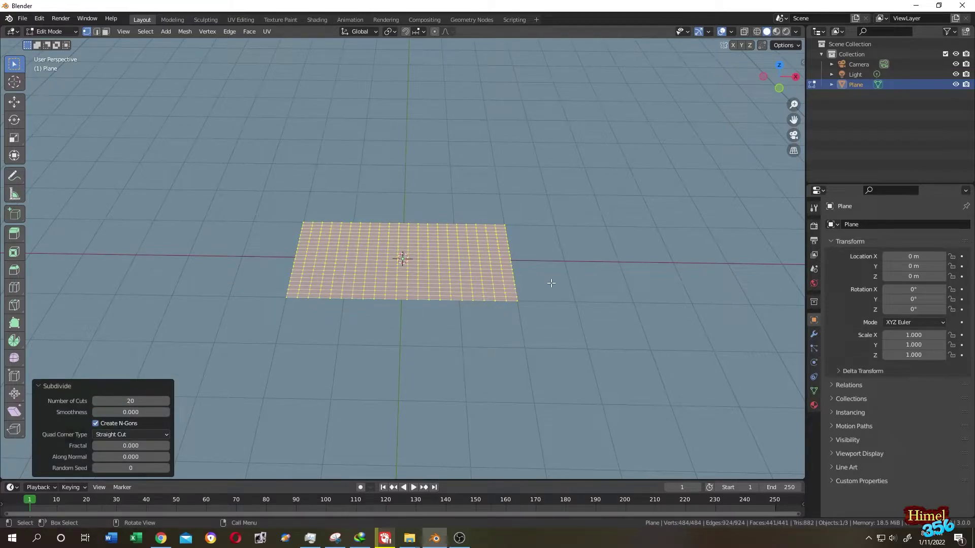
pyautogui.click(555, 283)
# - Back in Object Mode, add an icosphere and switch to top orthographic view
pyautogui.press('Tab')
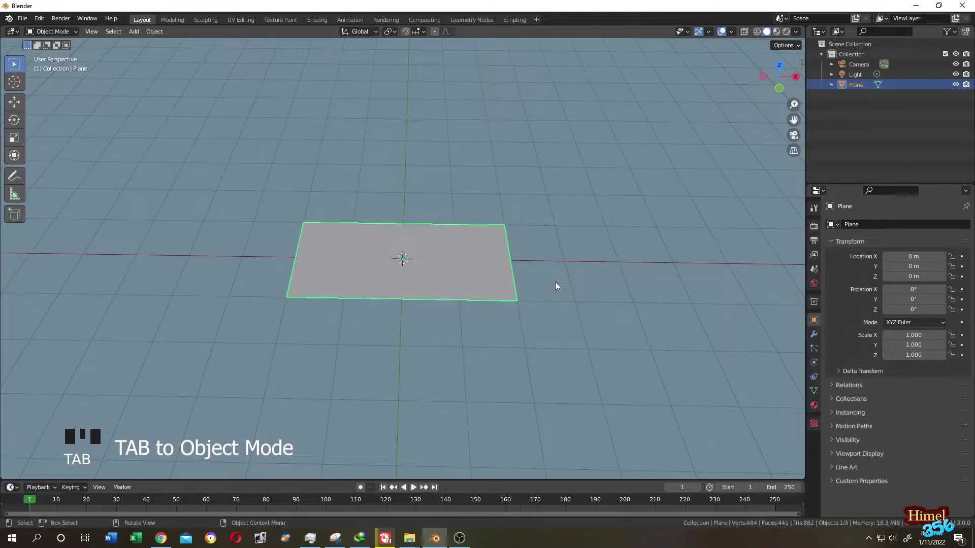
pyautogui.hotkey('shift', 'a')
pyautogui.moveTo(445, 188)
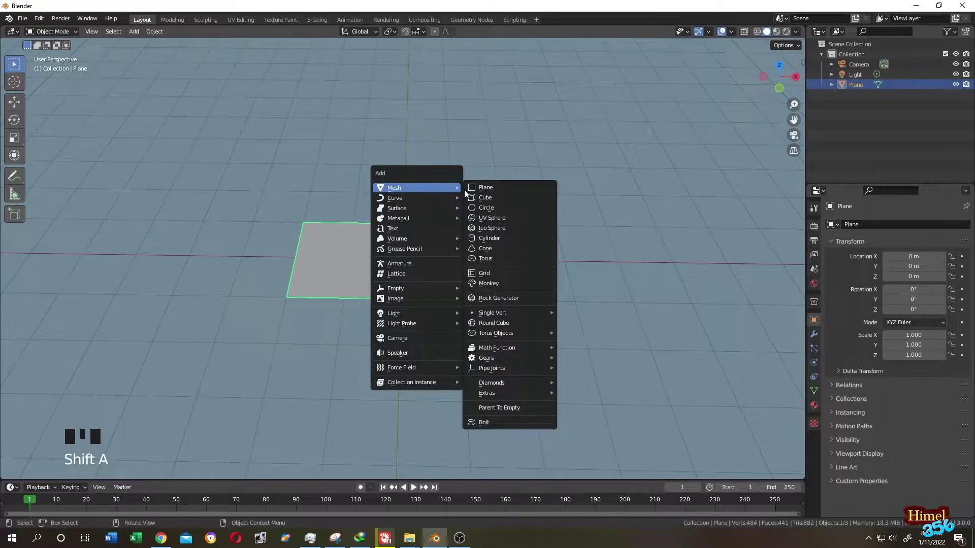
pyautogui.click(493, 229)
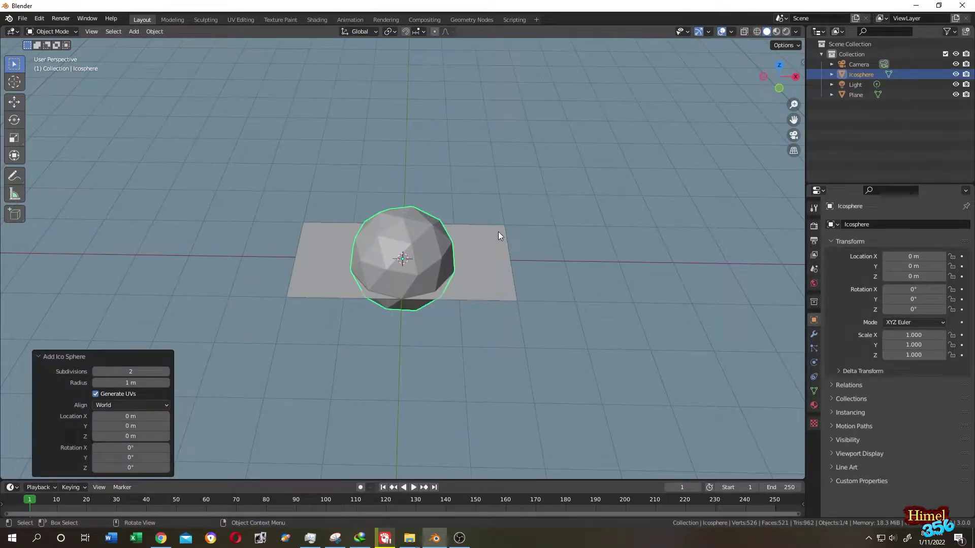
pyautogui.press('KP_7')
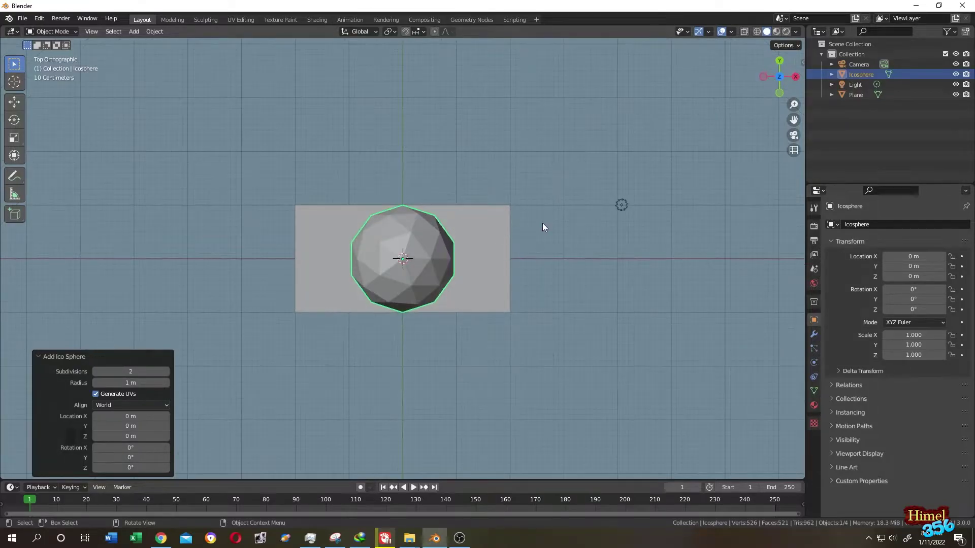
# - Scale the icosphere up about 2.7 times so it encloses the plane
pyautogui.press('Tab')
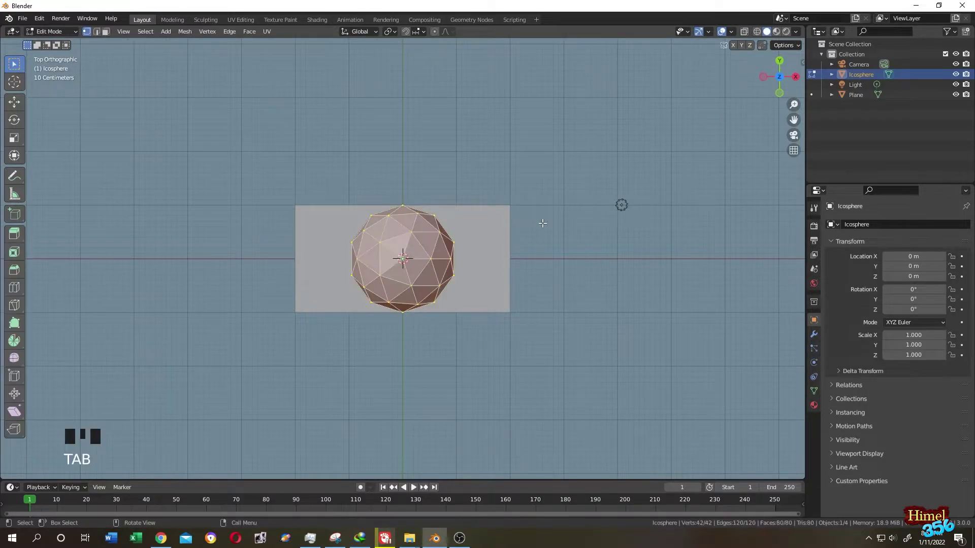
pyautogui.click(745, 31)
pyautogui.hotkey('ctrl', 'z')
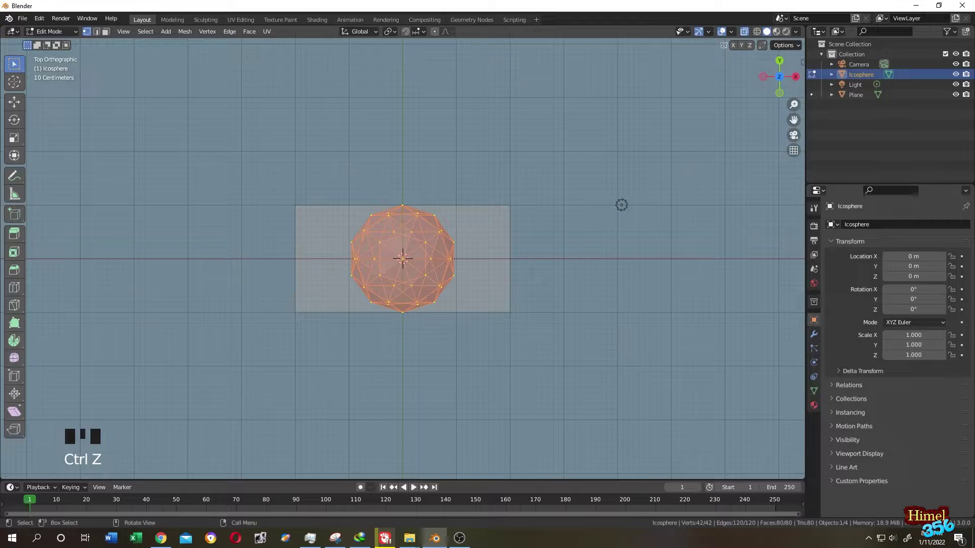
pyautogui.press('s')
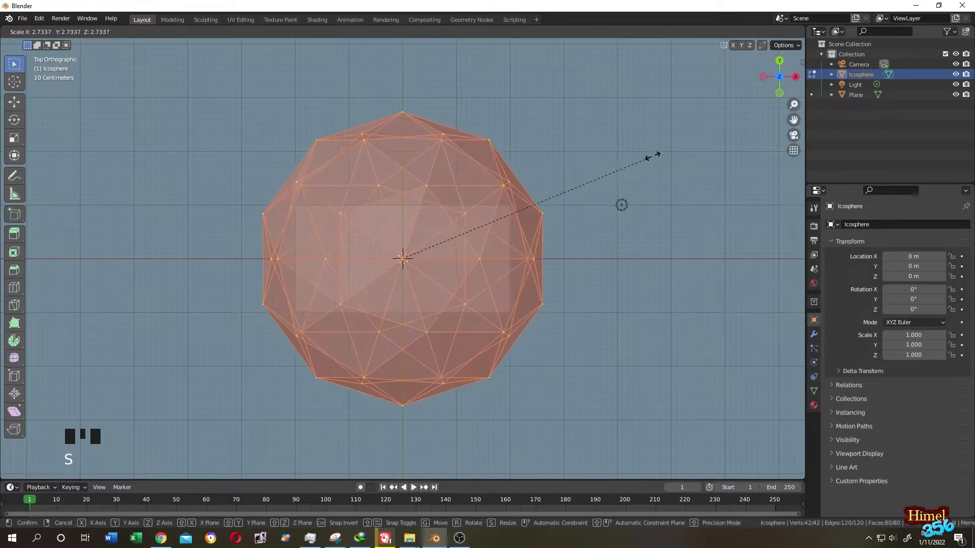
pyautogui.click(678, 143)
pyautogui.press('Tab')
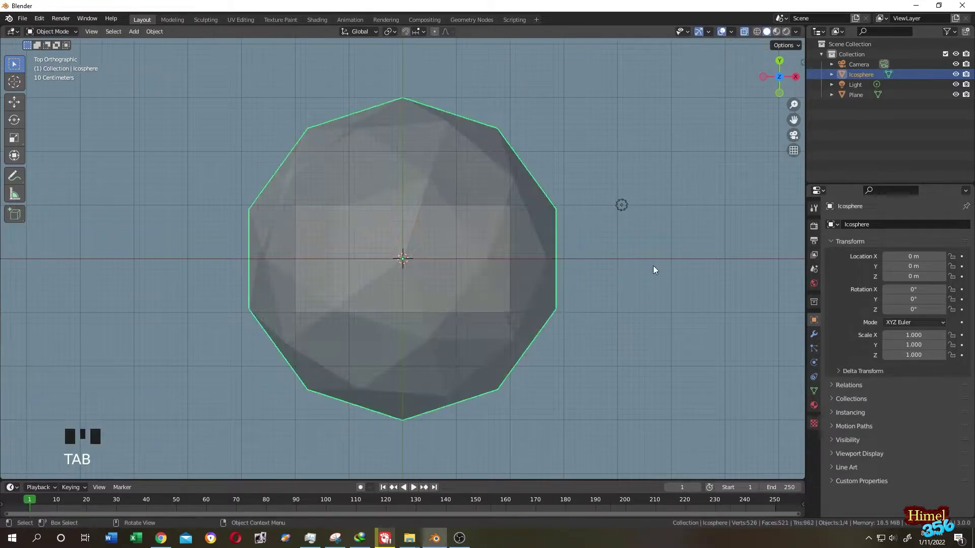
pyautogui.moveTo(612, 270); pyautogui.dragTo(605, 213, button='middle')
pyautogui.click(535, 217)
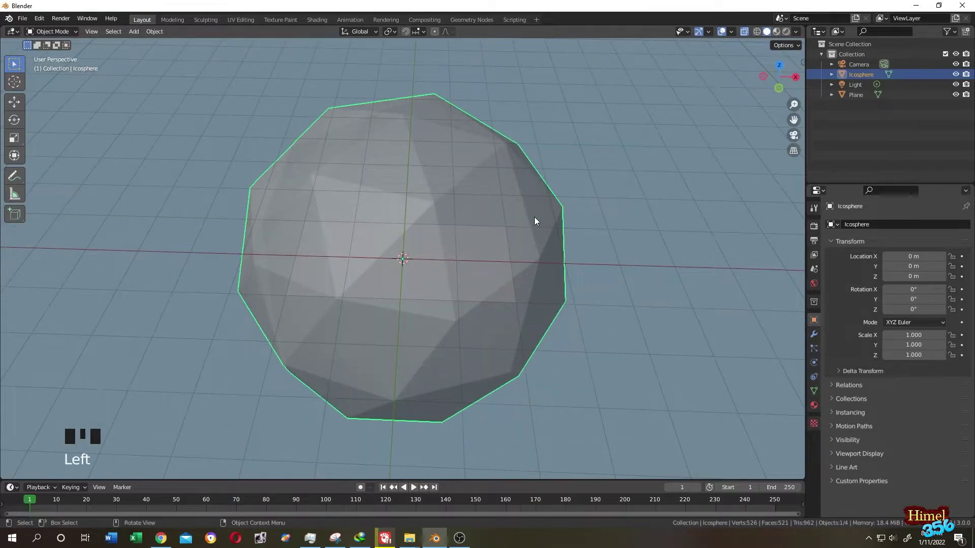
# - In wireframe view, add a 0.03 m Solidify modifier to the icosphere and enable Collision physics
pyautogui.click(757, 31)
pyautogui.click(814, 334)
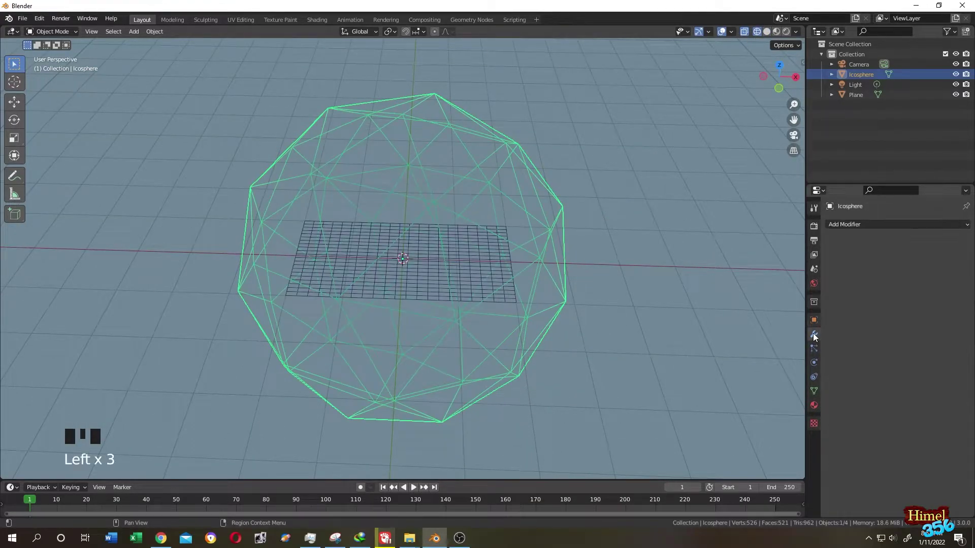
pyautogui.click(873, 225)
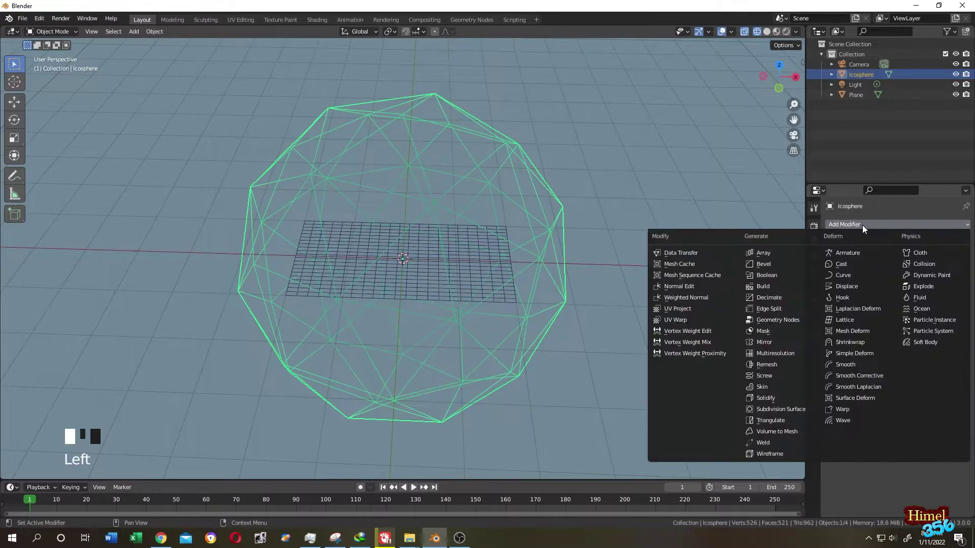
pyautogui.click(767, 398)
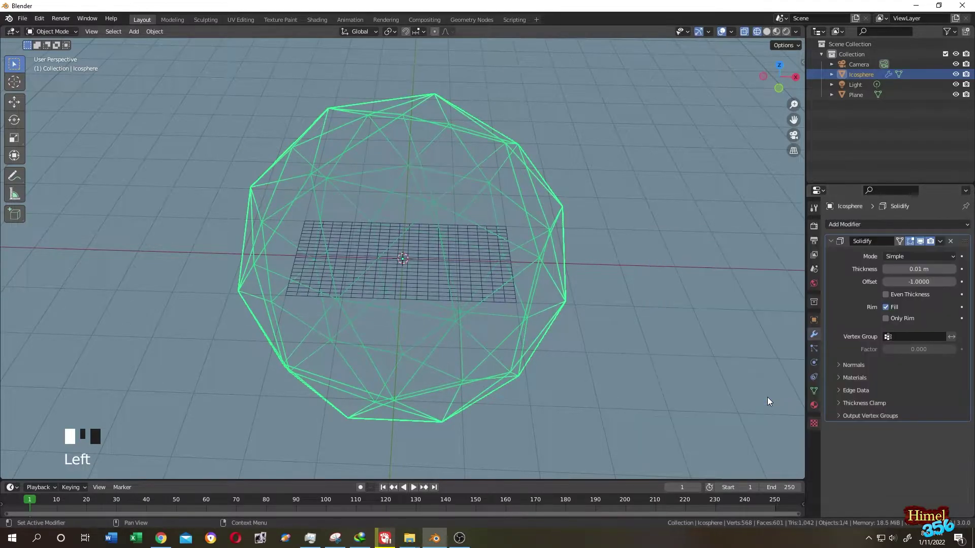
pyautogui.click(952, 269)
pyautogui.click(953, 269)
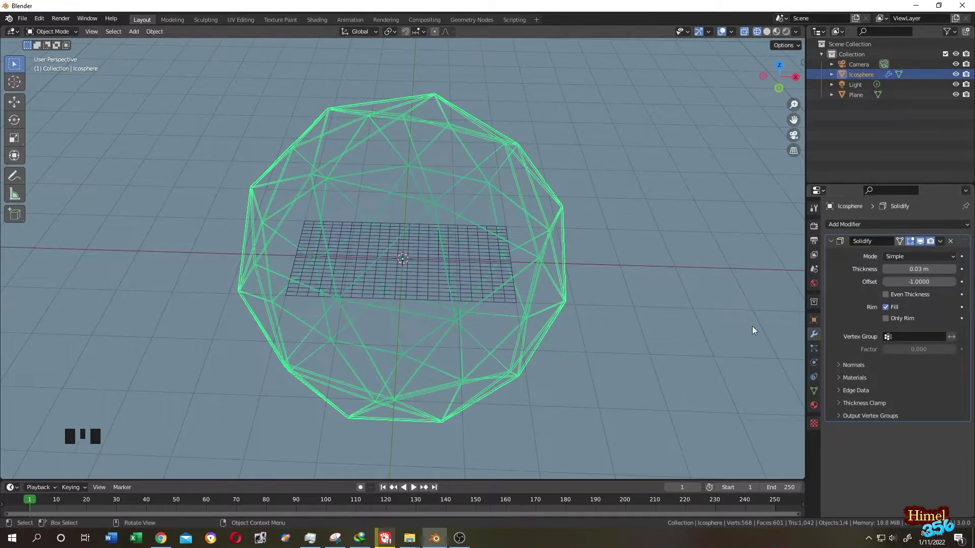
pyautogui.click(813, 362)
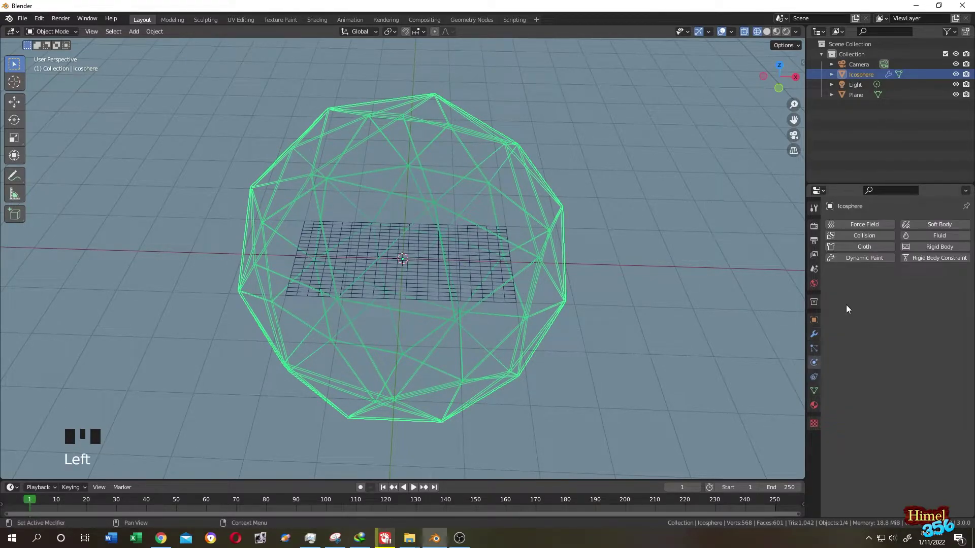
pyautogui.click(858, 237)
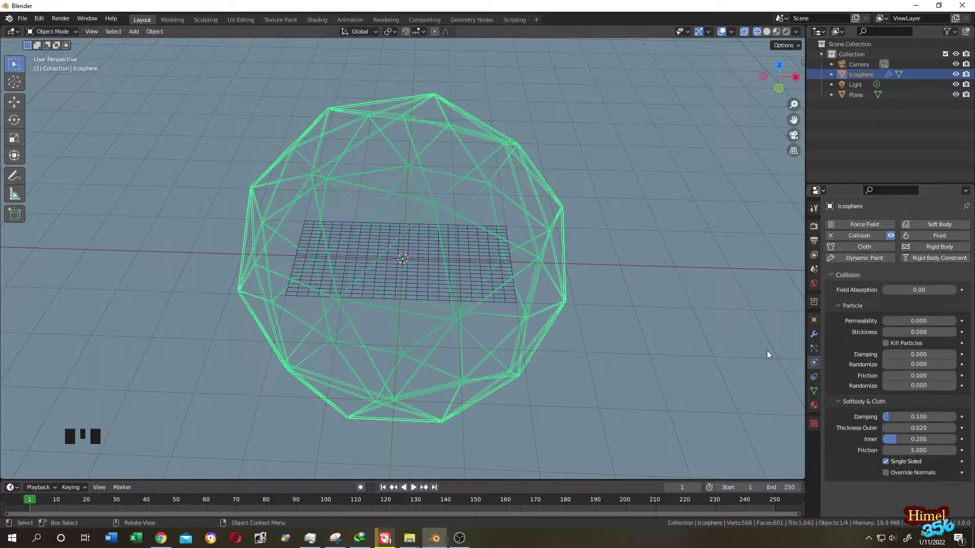
# - Make the plane a cloth with the Leather preset and bending stiffness 15
pyautogui.click(847, 96)
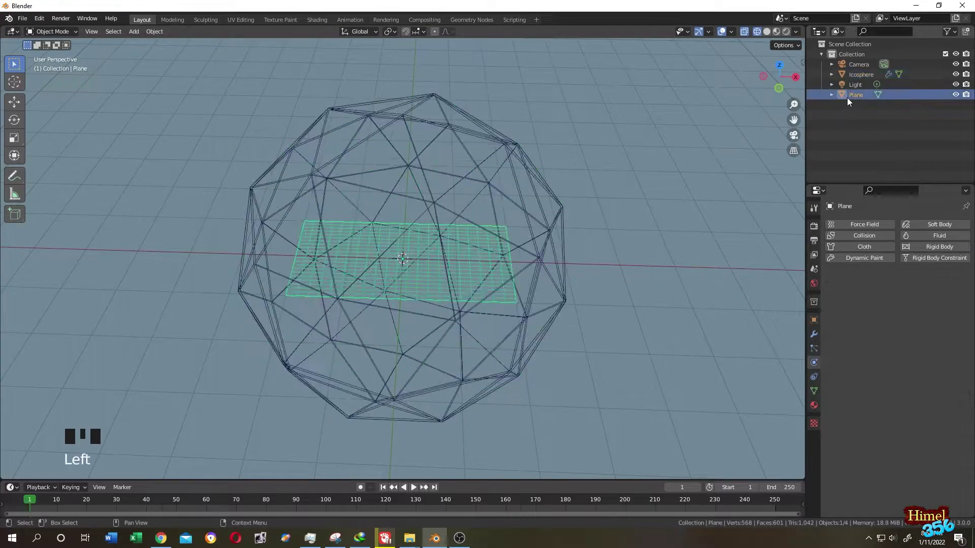
pyautogui.click(866, 245)
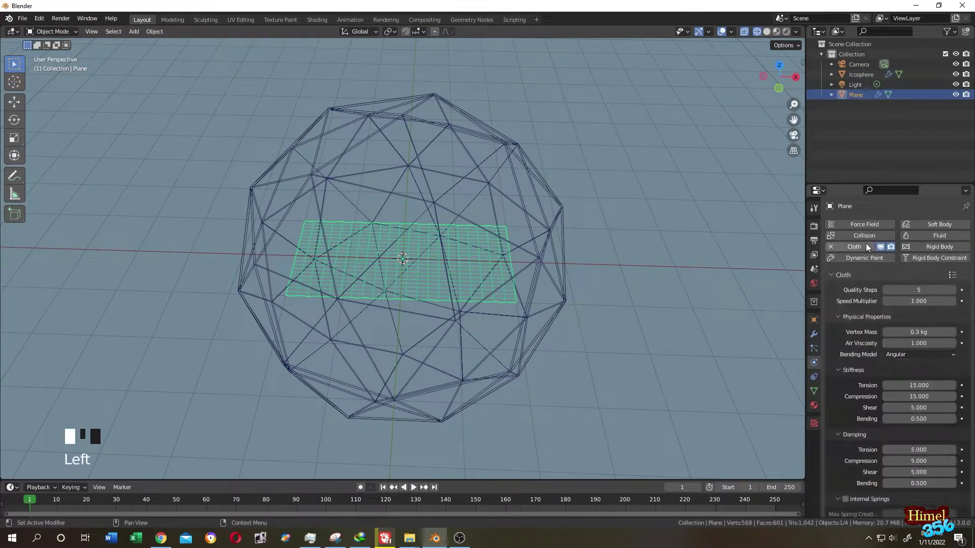
pyautogui.click(952, 276)
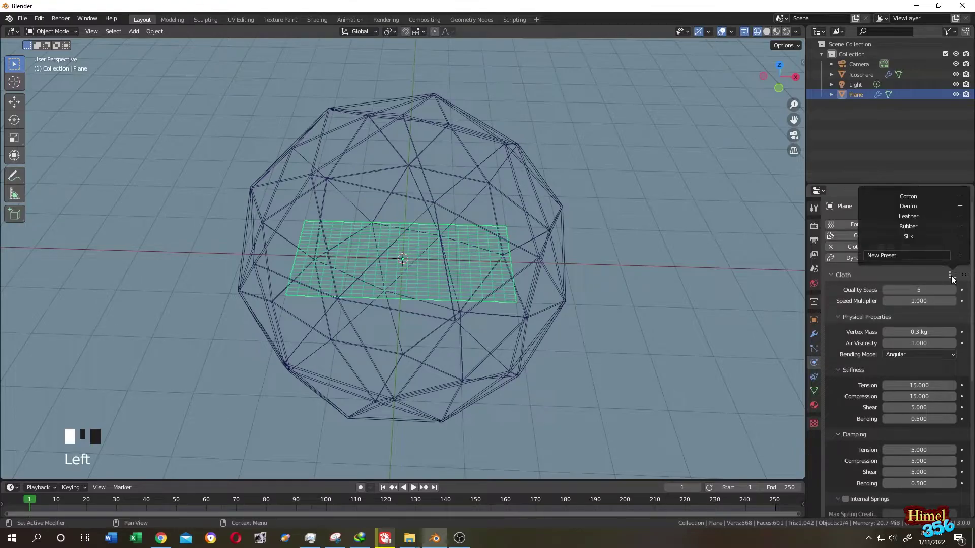
pyautogui.click(909, 216)
pyautogui.scroll(-2, 861, 375)
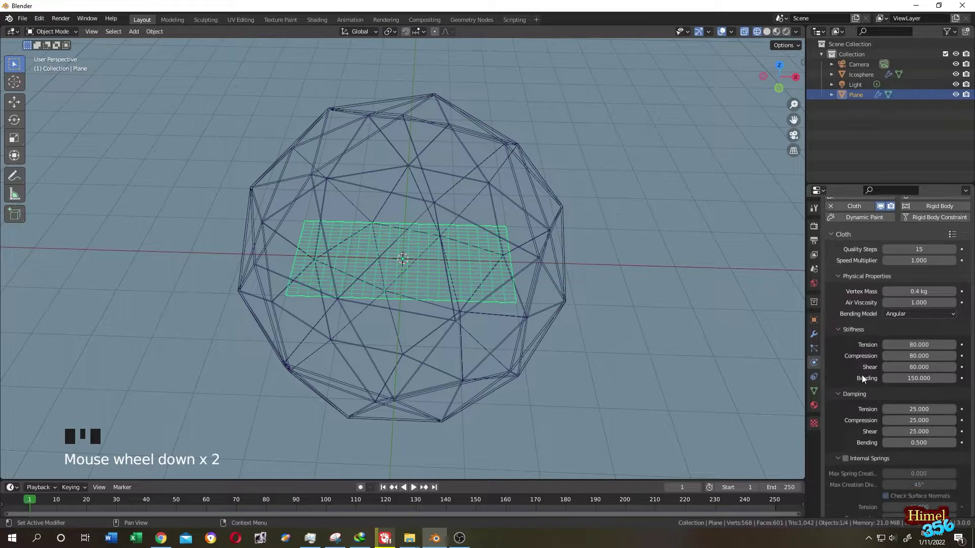
pyautogui.click(925, 378)
pyautogui.press('BackSpace')
pyautogui.press('BackSpace')
pyautogui.press('BackSpace')
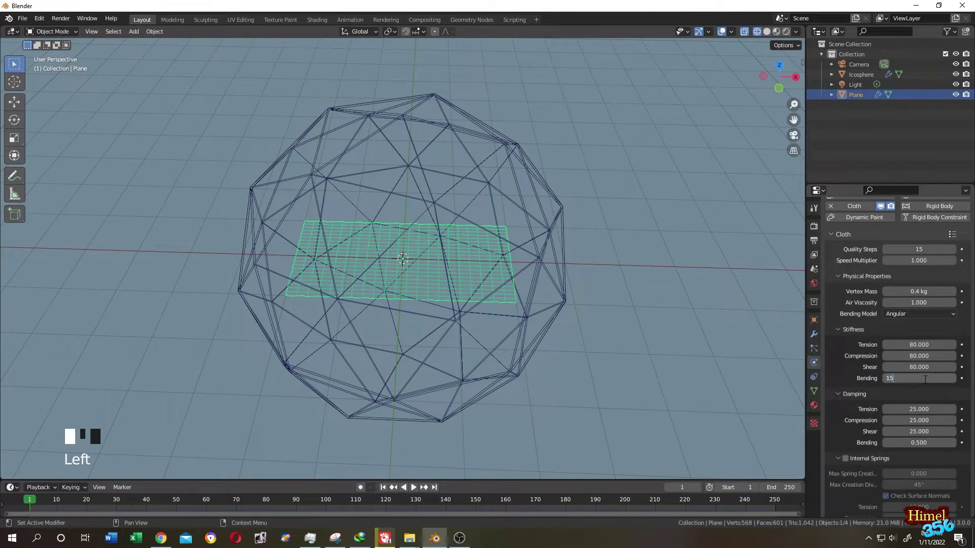
pyautogui.press('Return')
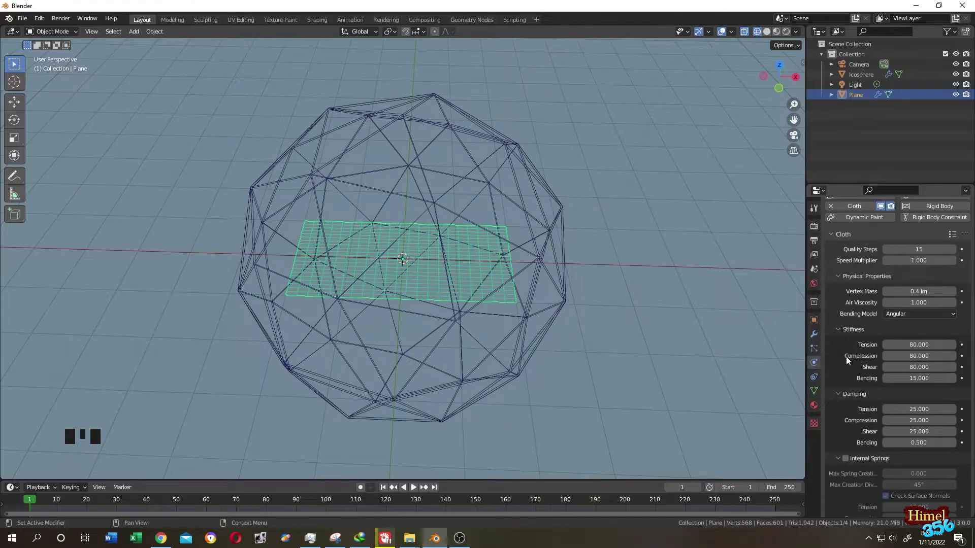
# - Enable cloth self collisions with friction 20 and set the gravity field weight to 0
pyautogui.scroll(-11, 846, 356)
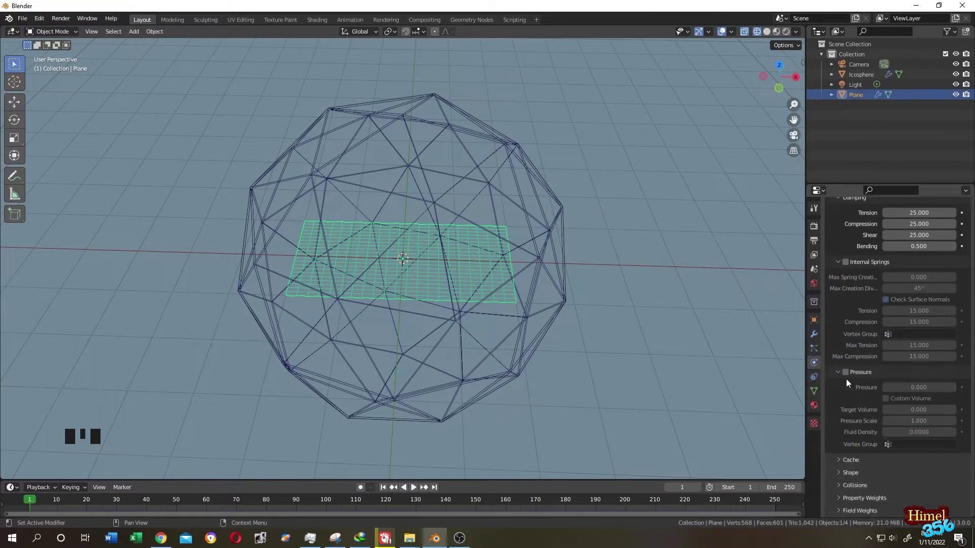
pyautogui.click(838, 485)
pyautogui.scroll(-8, 843, 450)
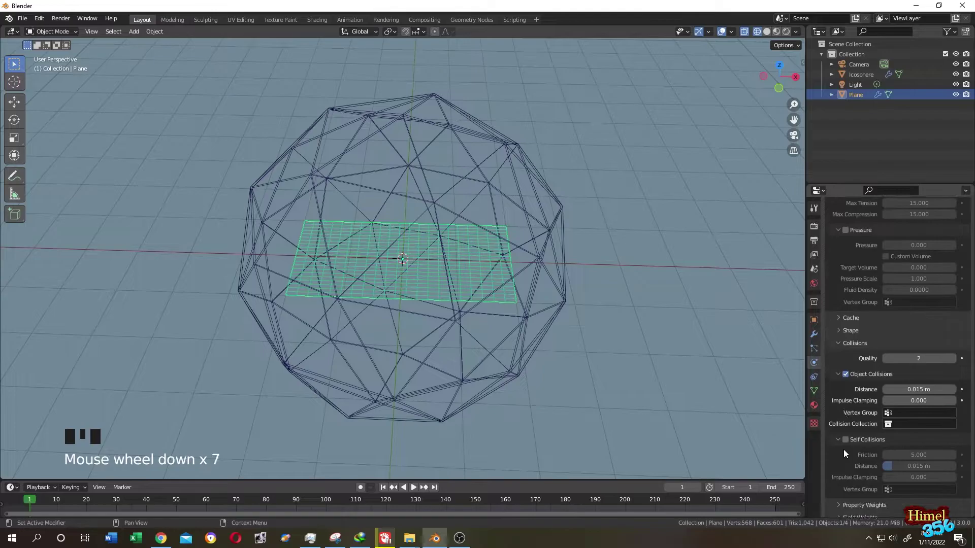
pyautogui.click(845, 433)
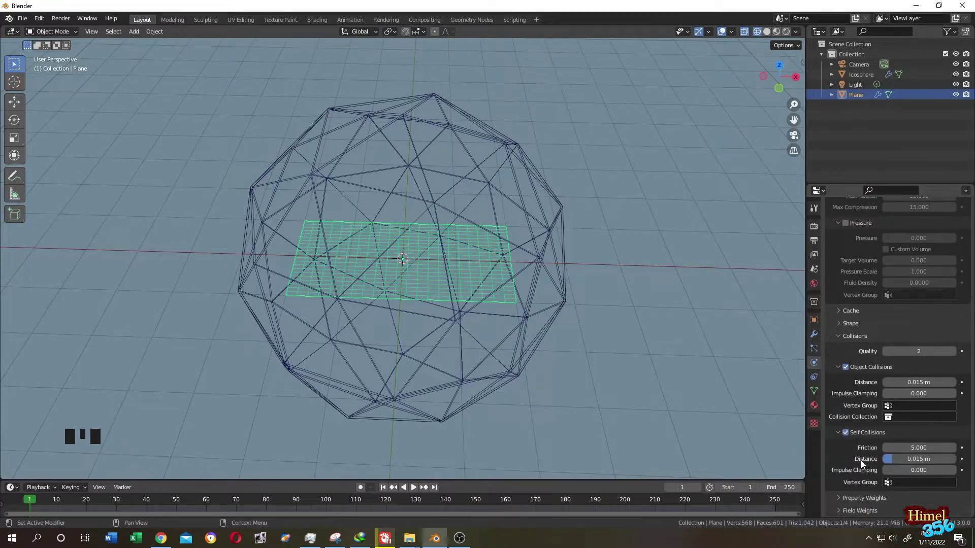
pyautogui.click(914, 449)
pyautogui.write('20')
pyautogui.press('Return')
pyautogui.click(839, 512)
pyautogui.scroll(-7, 856, 456)
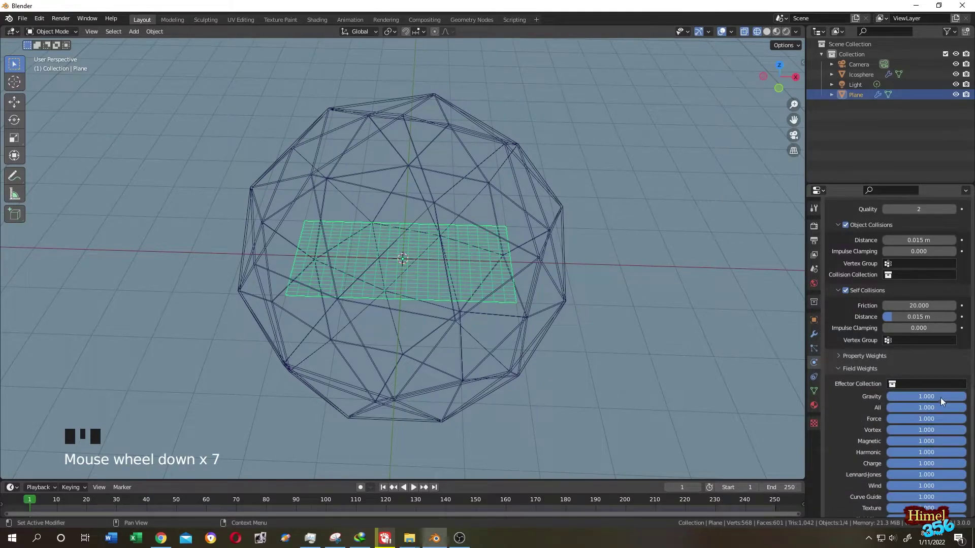
pyautogui.moveTo(940, 398); pyautogui.dragTo(860, 400)
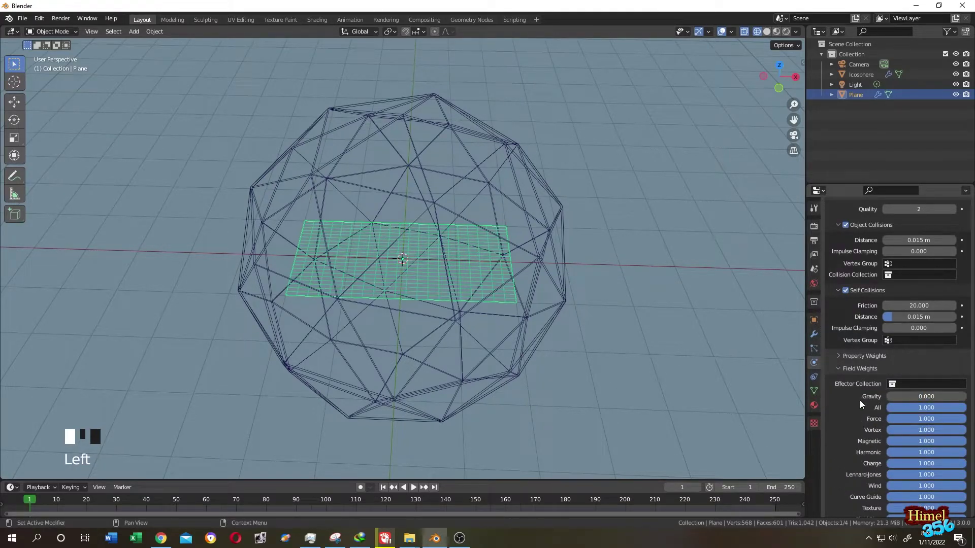
# - Hide the icosphere and give the plane a new Material.001 in Material Preview
pyautogui.scroll(1, 386, 237)
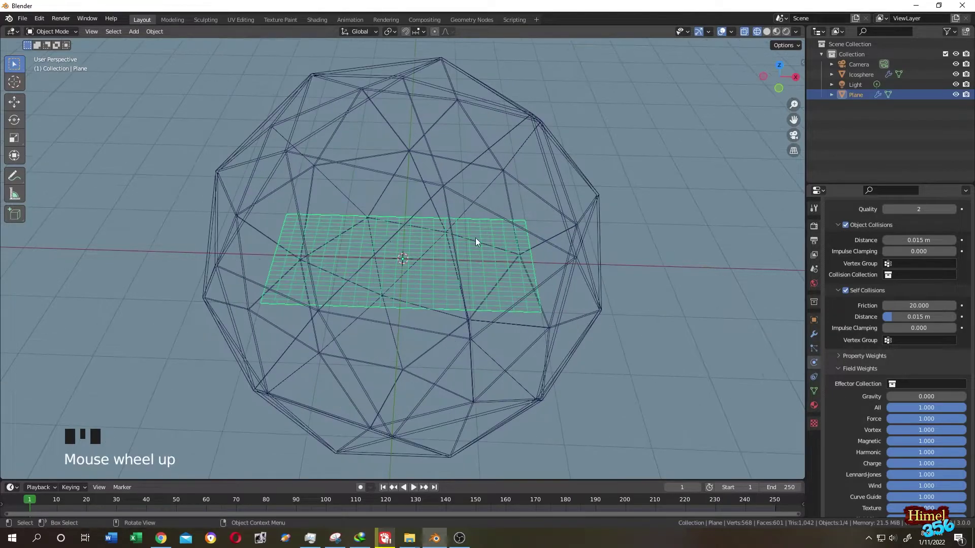
pyautogui.click(955, 74)
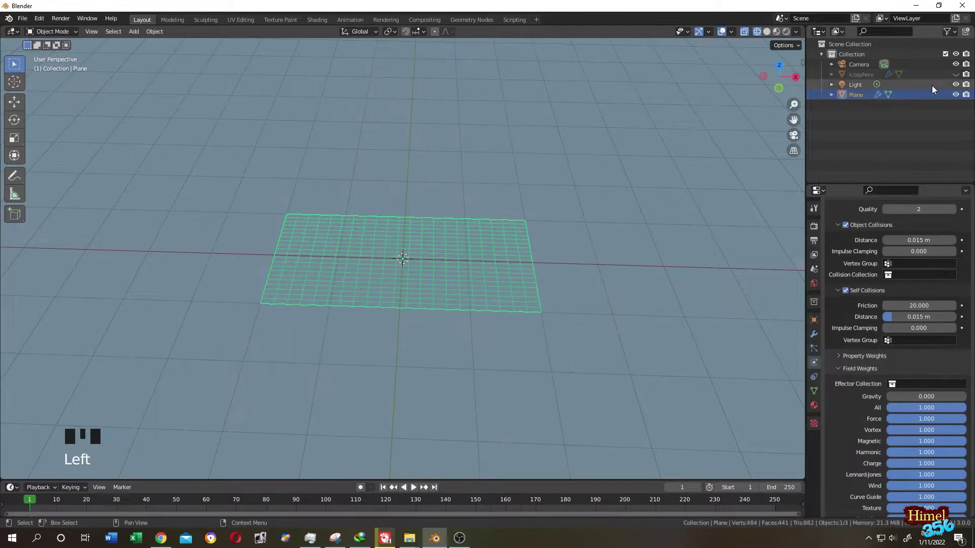
pyautogui.click(776, 32)
pyautogui.click(814, 405)
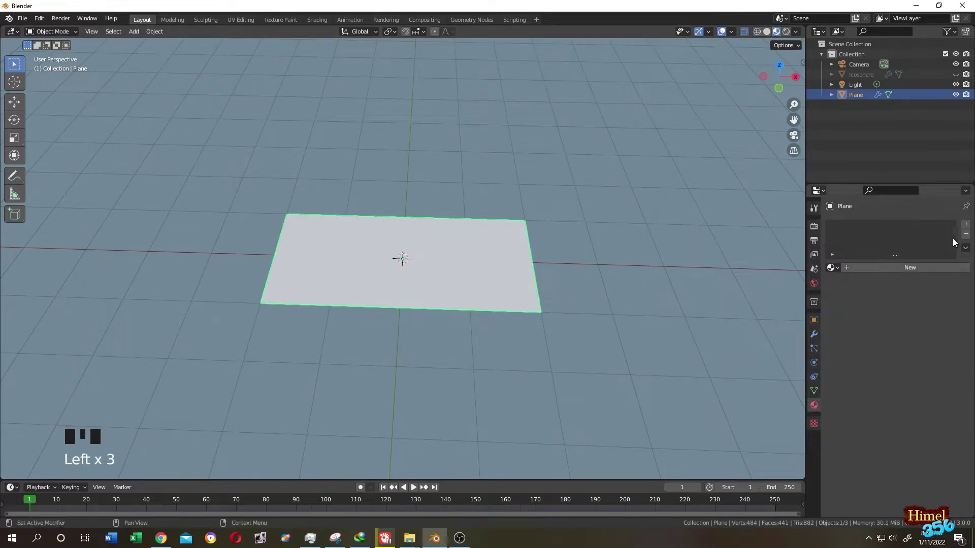
pyautogui.click(966, 225)
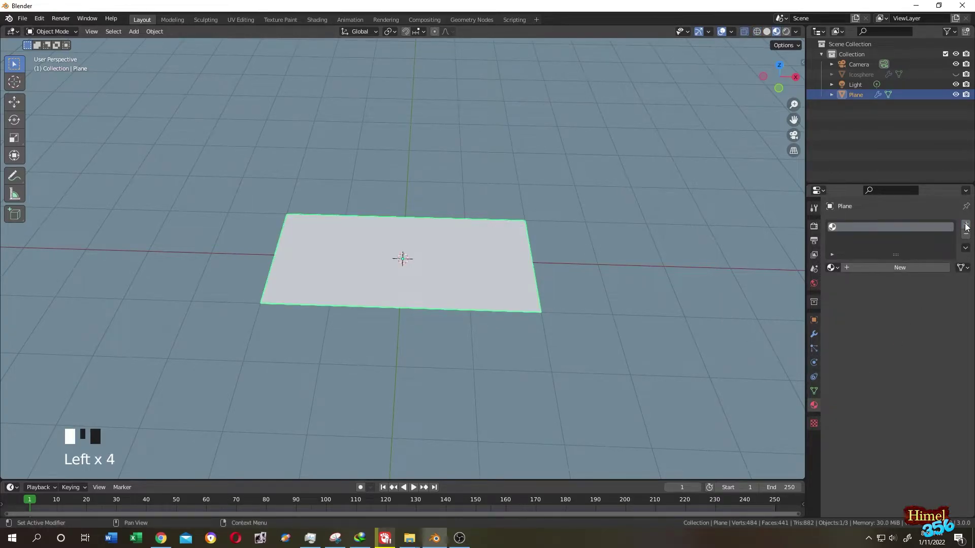
pyautogui.click(908, 267)
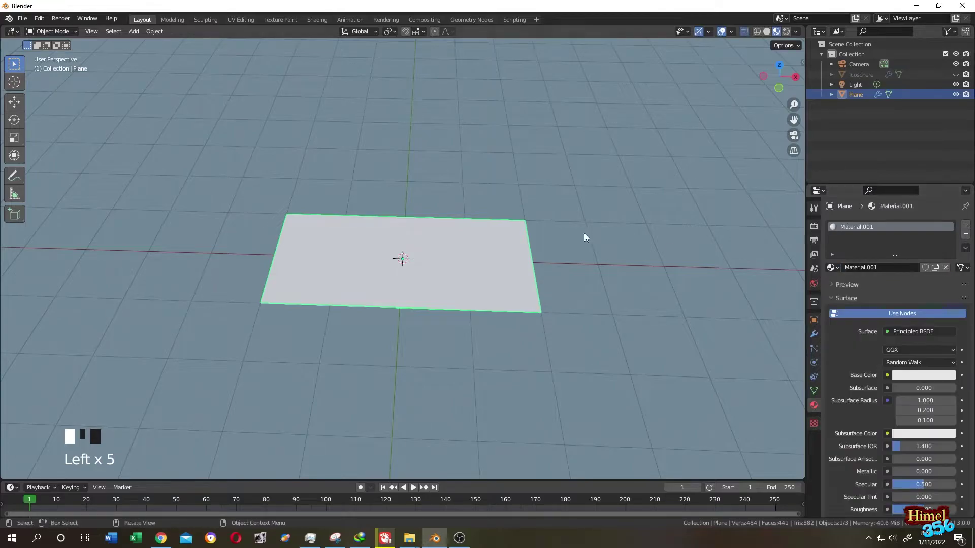
# - In the Shading workspace, add an Image Texture node to the plane's material
pyautogui.click(316, 19)
pyautogui.moveTo(315, 77); pyautogui.dragTo(309, 300, button='middle')
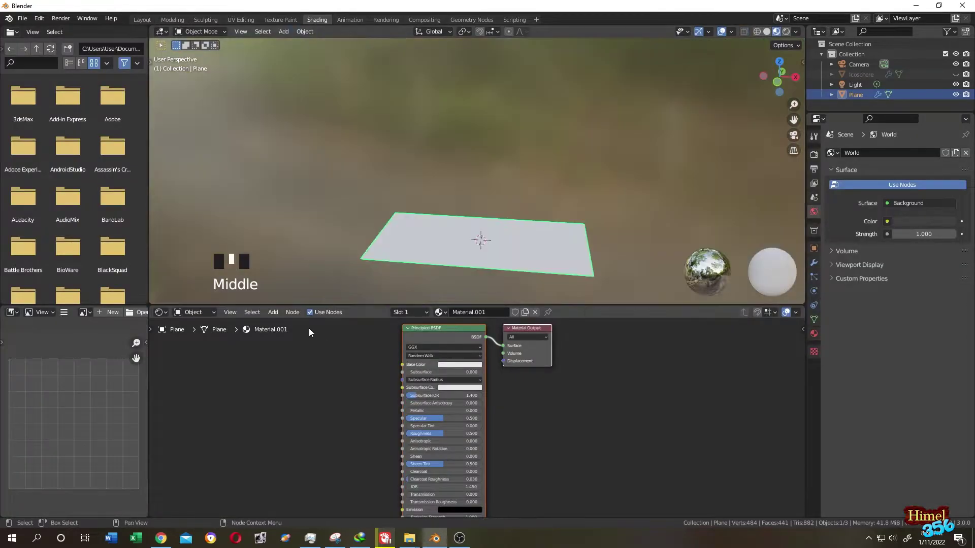
pyautogui.click(277, 316)
pyautogui.click(290, 324)
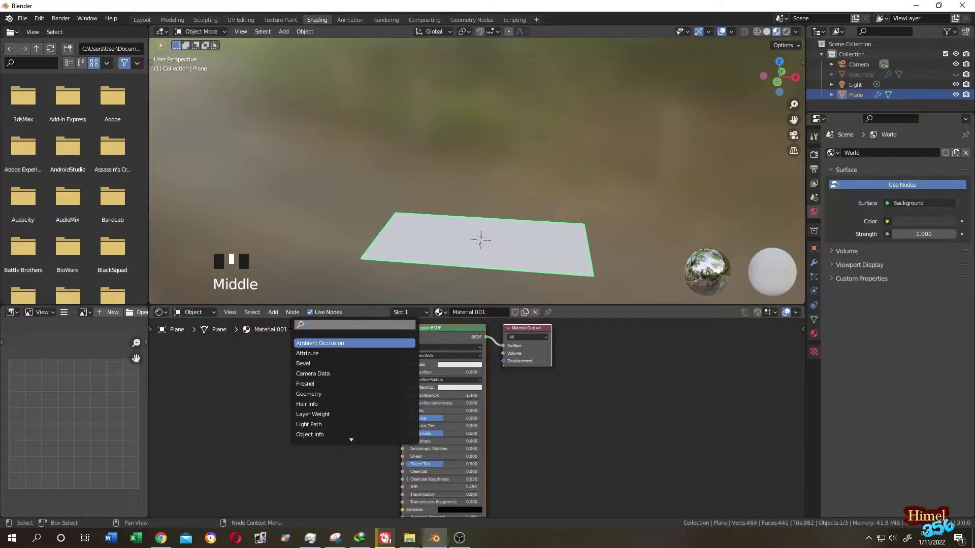
pyautogui.write('image')
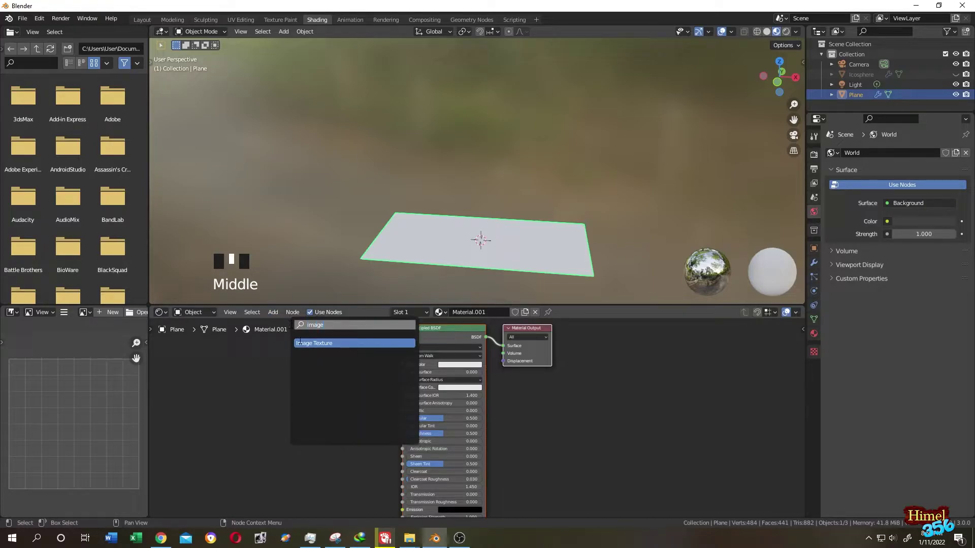
pyautogui.click(310, 344)
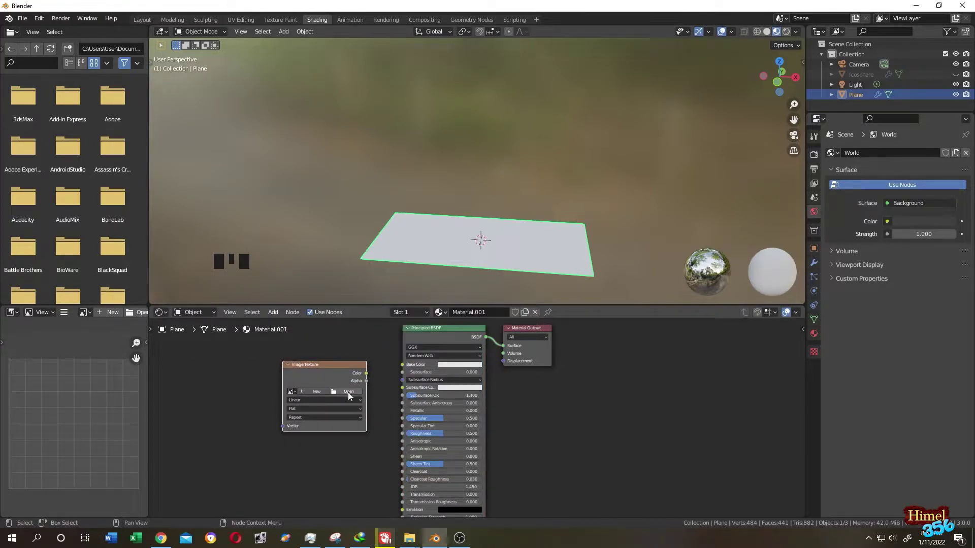
# - Load Dollar.jpg into the texture node and connect its Color to Base Color
pyautogui.click(348, 392)
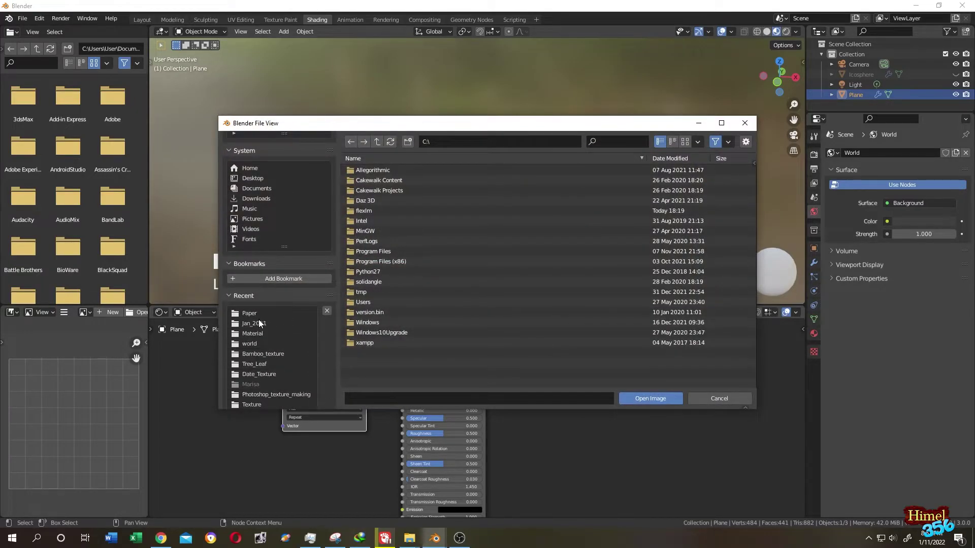
pyautogui.click(267, 314)
pyautogui.click(382, 173)
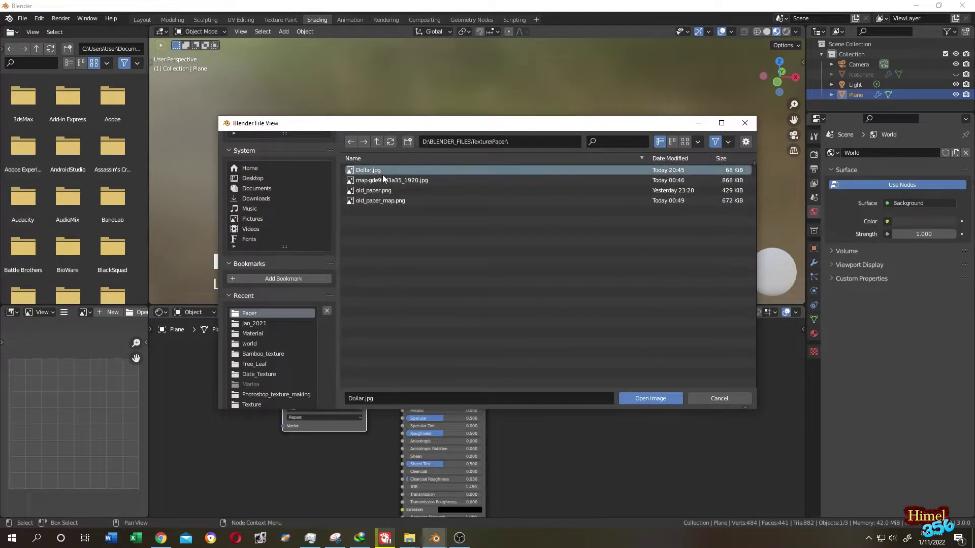
pyautogui.click(628, 398)
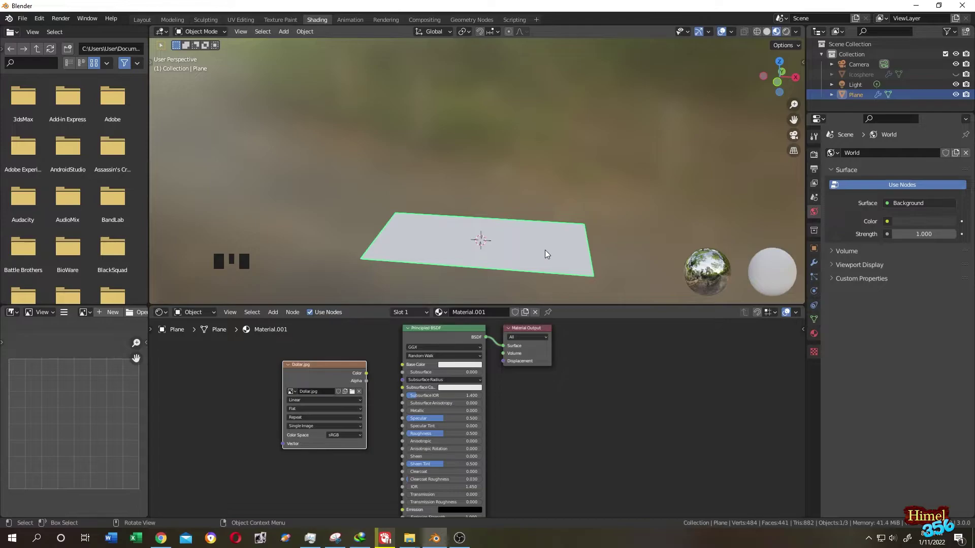
pyautogui.moveTo(366, 374); pyautogui.dragTo(404, 364)
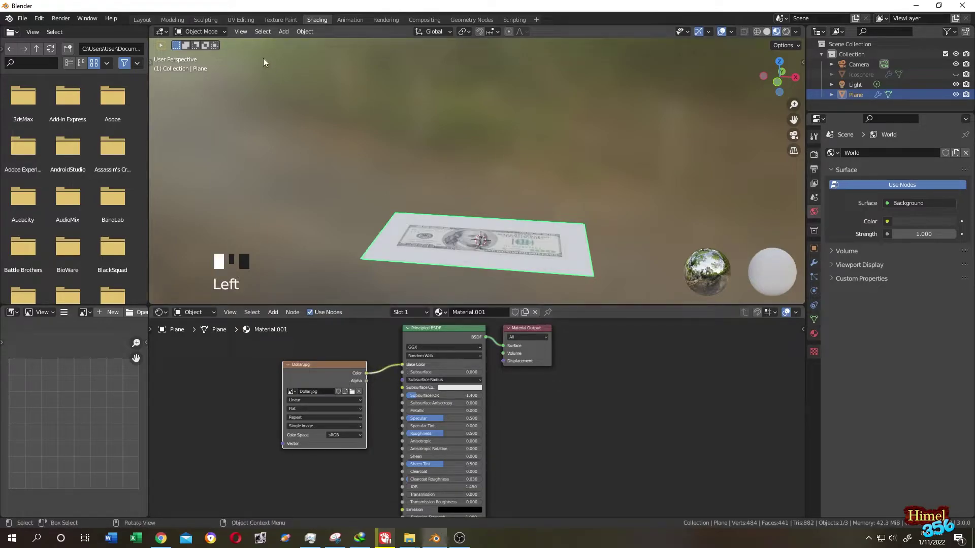
# - In UV Editing, select all UVs, scale them inside the bill, then stretch them along X
pyautogui.click(241, 19)
pyautogui.doubleClick(583, 141)
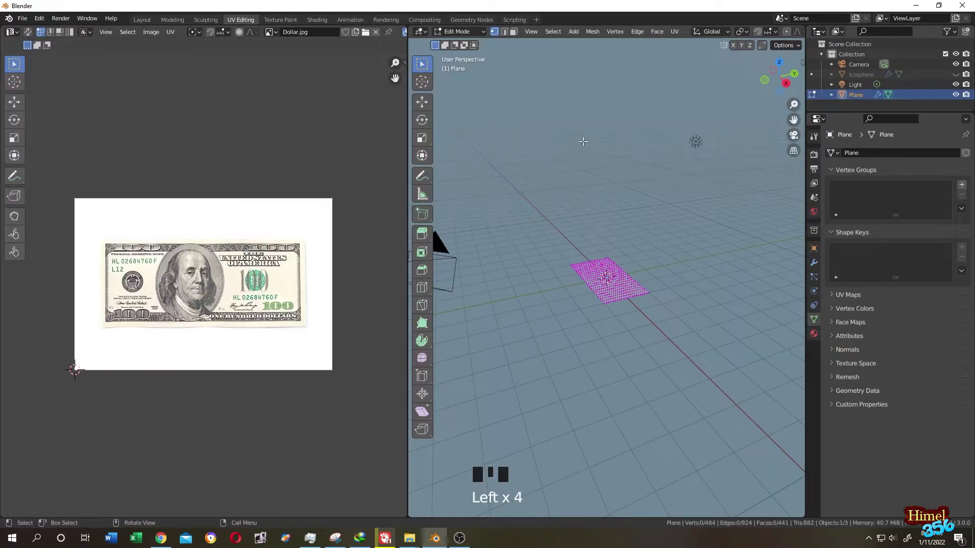
pyautogui.press('a')
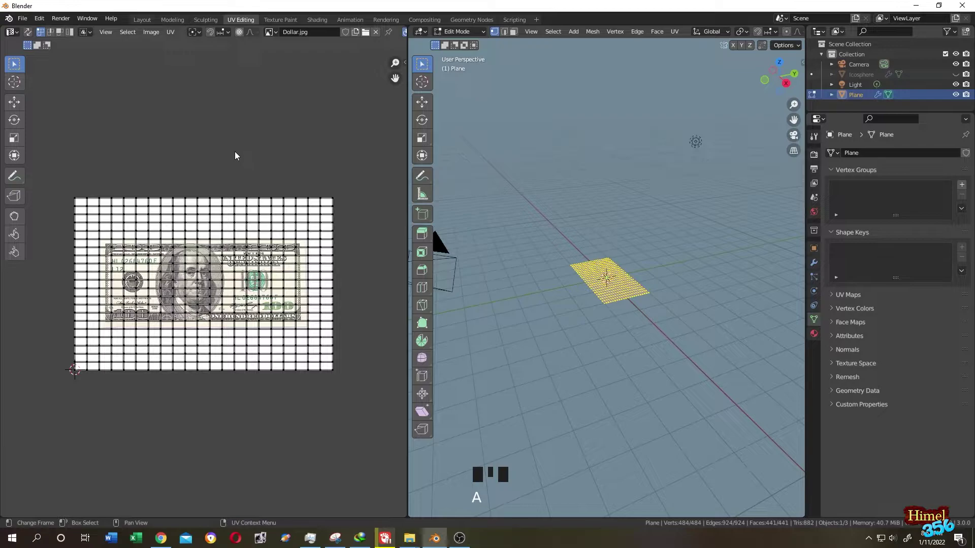
pyautogui.press('a')
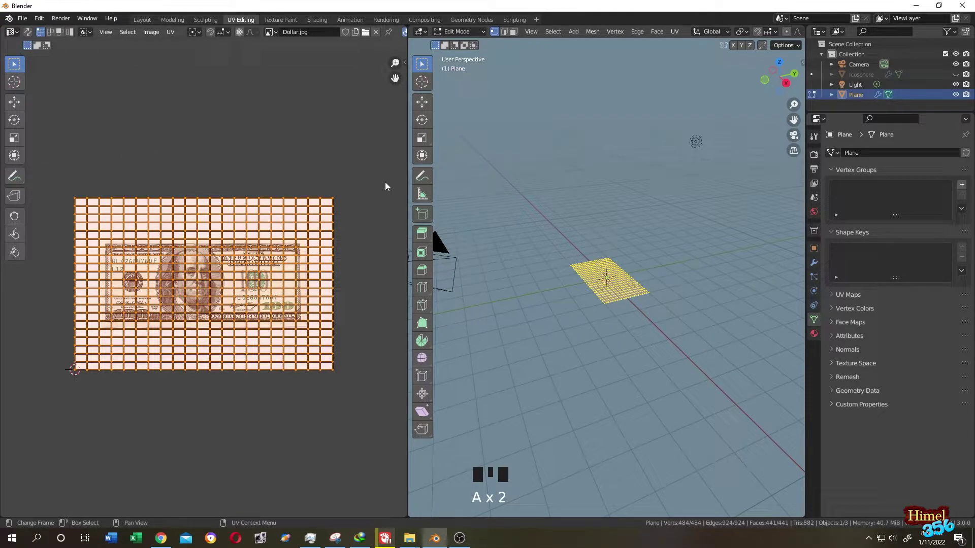
pyautogui.press('s')
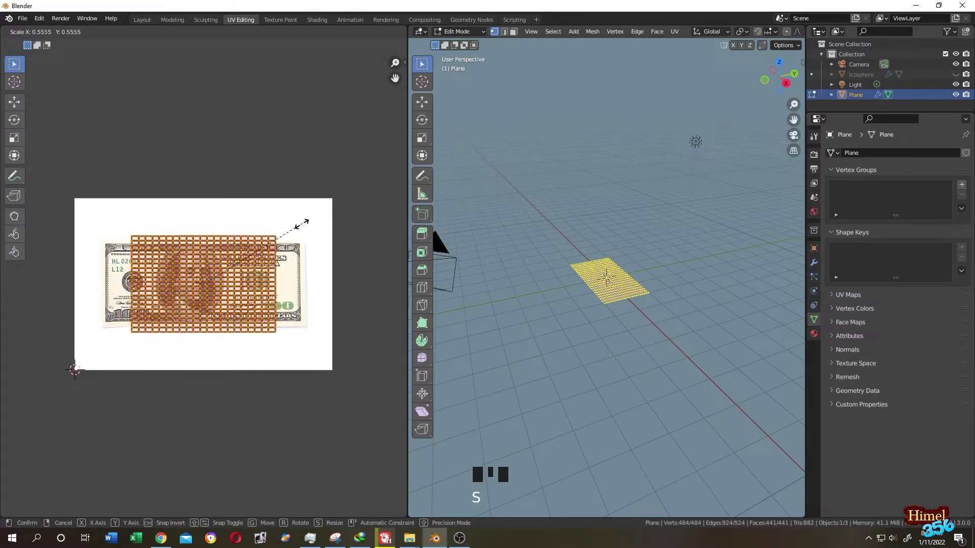
pyautogui.click(296, 232)
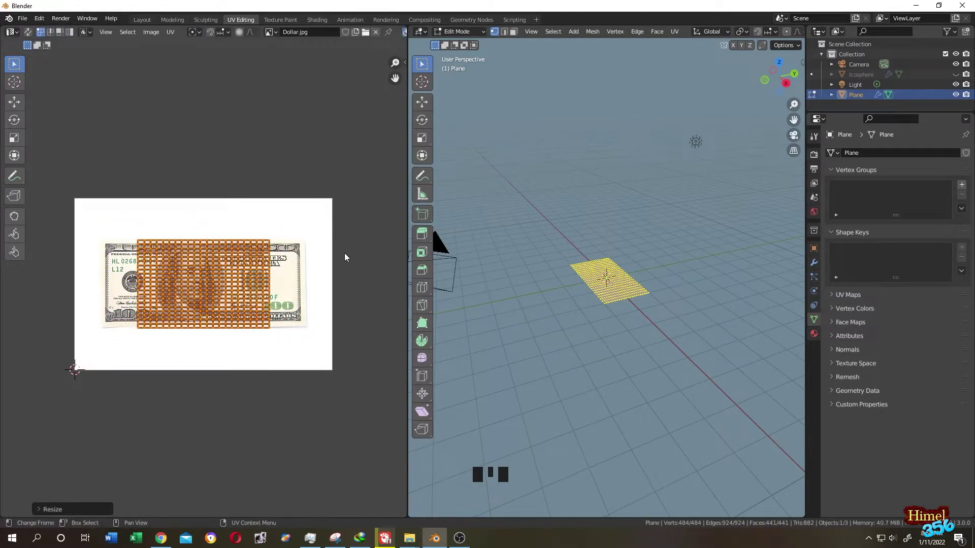
pyautogui.press('s')
pyautogui.press('x')
pyautogui.click(397, 248)
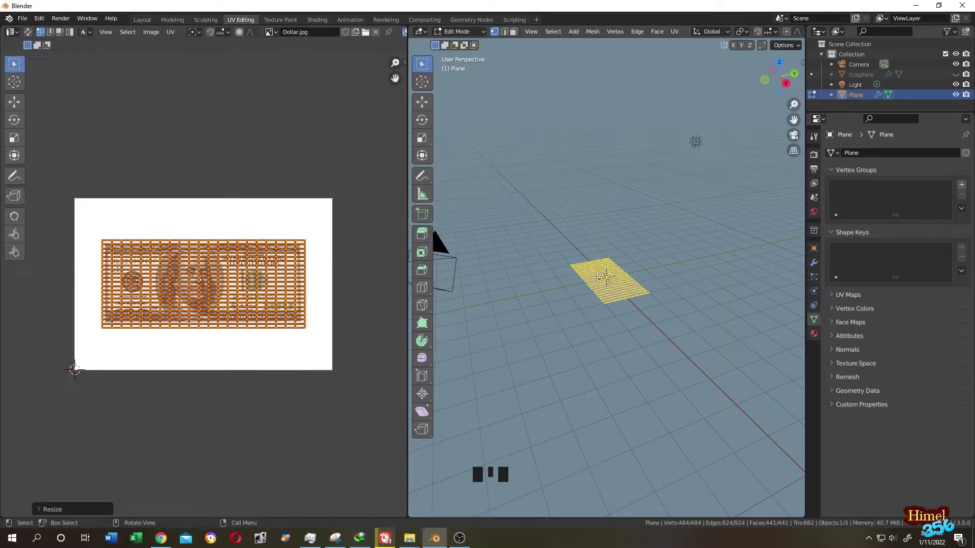
# - Inspect the dollar plane in Shading, then return to Layout with a taller timeline
pyautogui.click(316, 20)
pyautogui.moveTo(373, 119); pyautogui.dragTo(478, 194, button='middle')
pyautogui.scroll(-1, 661, 192)
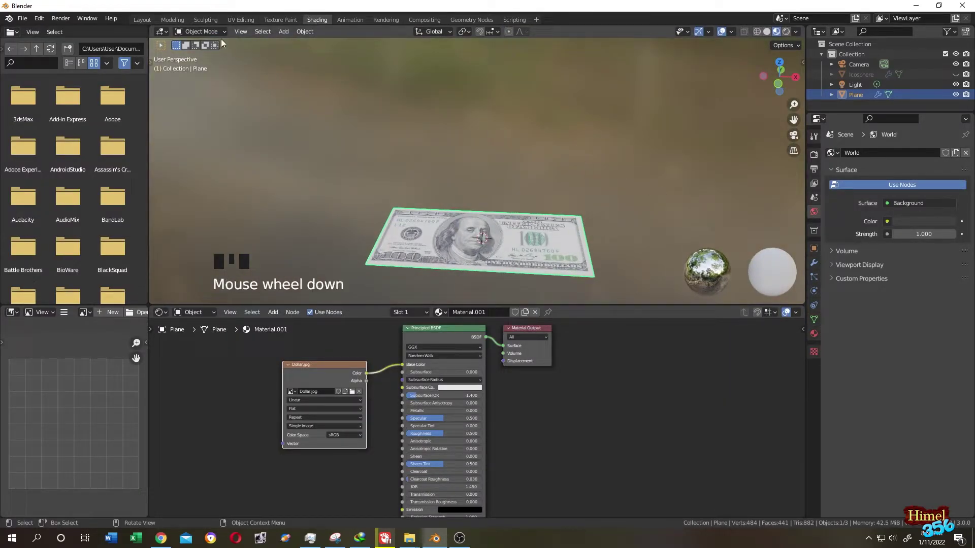
pyautogui.click(151, 20)
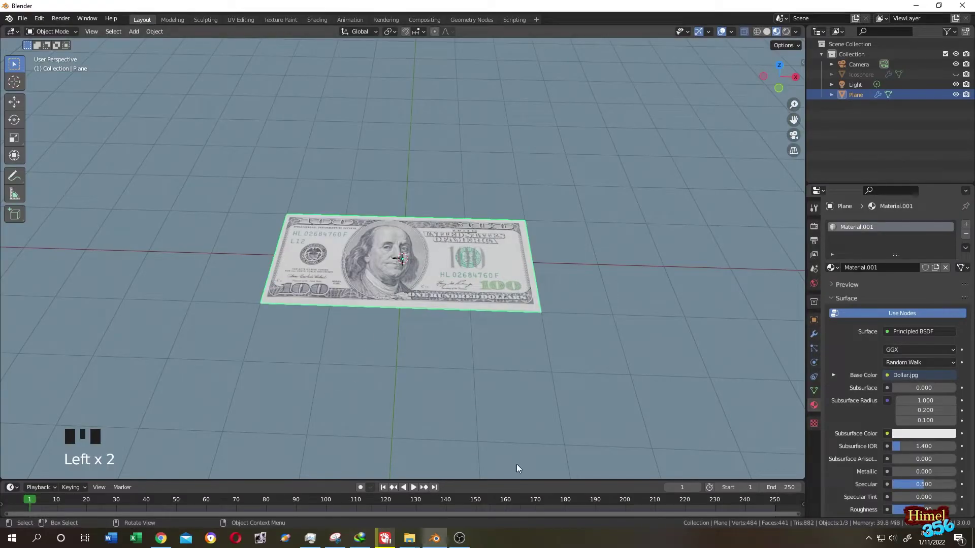
pyautogui.moveTo(510, 481); pyautogui.dragTo(508, 404)
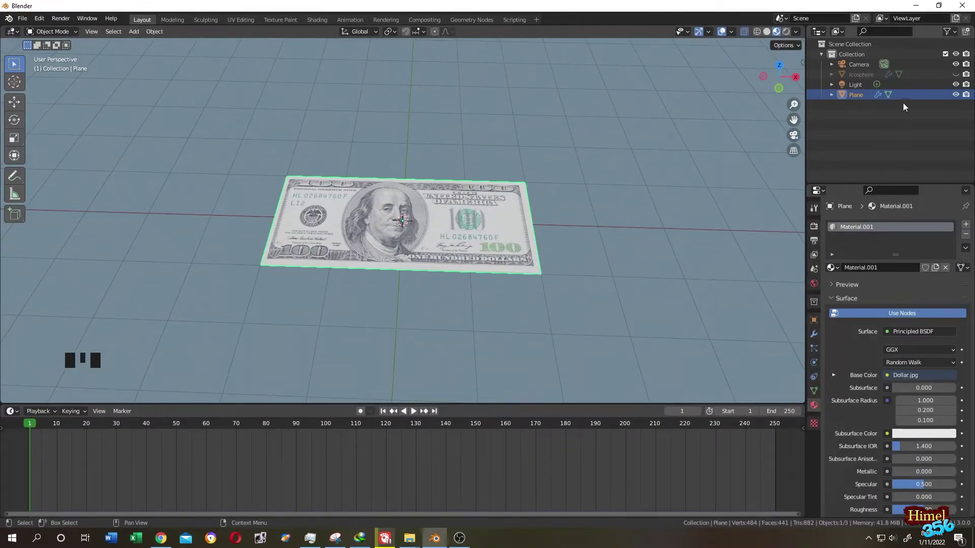
# - Unhide the icosphere, turn on X-ray, and select the icosphere
pyautogui.click(955, 74)
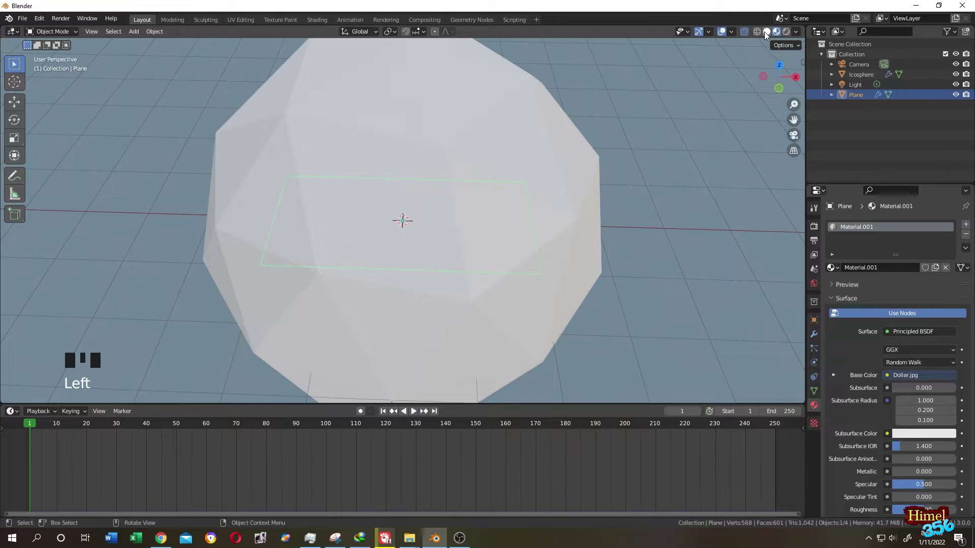
pyautogui.click(744, 32)
pyautogui.scroll(2, 600, 171)
pyautogui.click(490, 134)
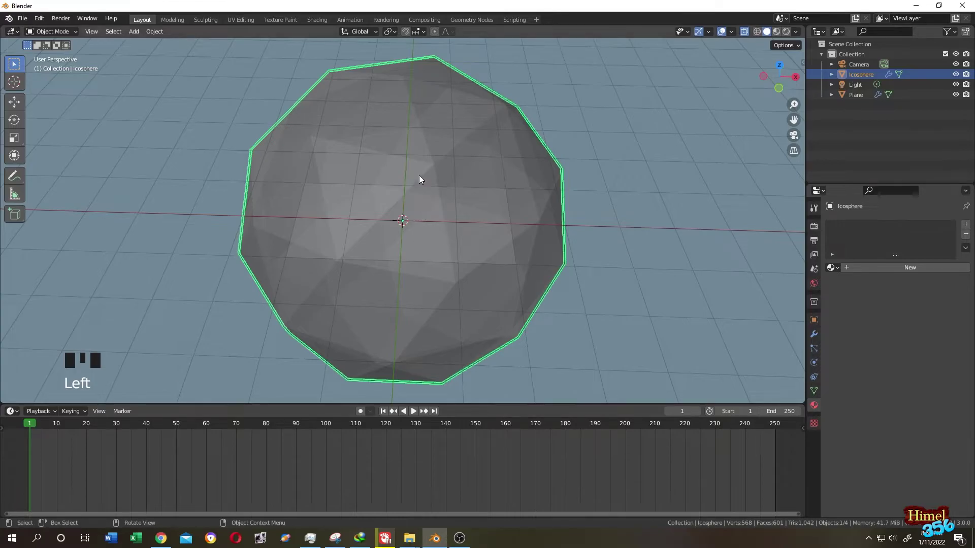
# - Keyframe the icosphere's scale at frame 1 and at 0.122 on frame 50
pyautogui.press('i')
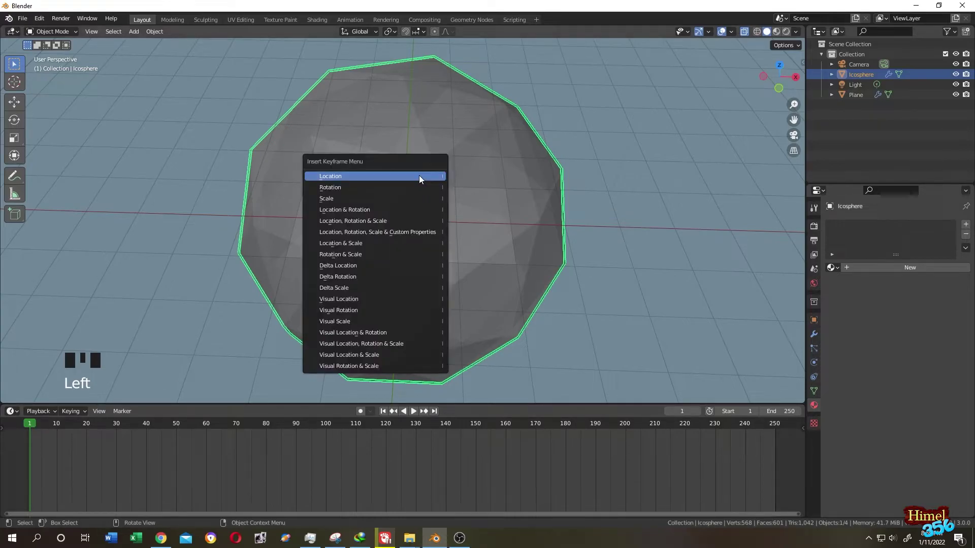
pyautogui.click(380, 198)
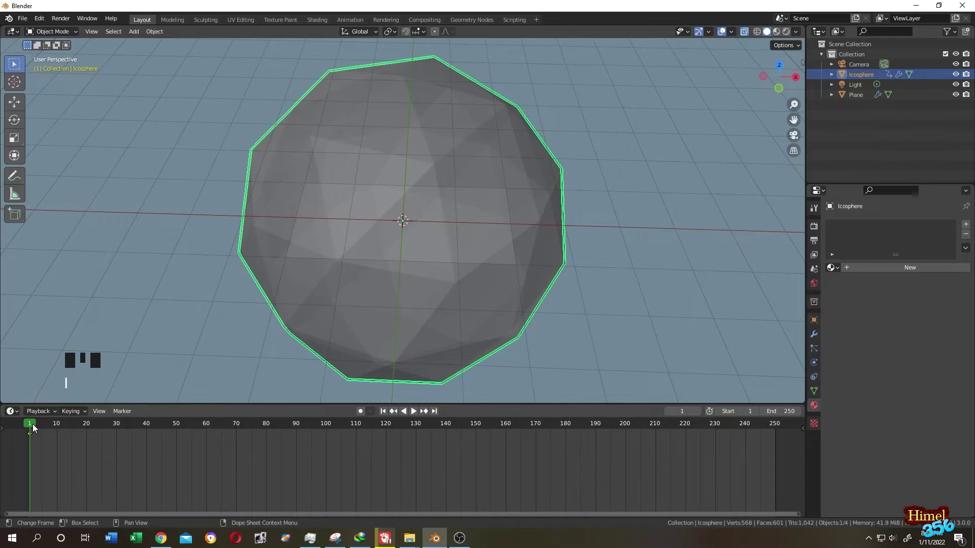
pyautogui.moveTo(33, 429); pyautogui.dragTo(175, 431)
pyautogui.press('s')
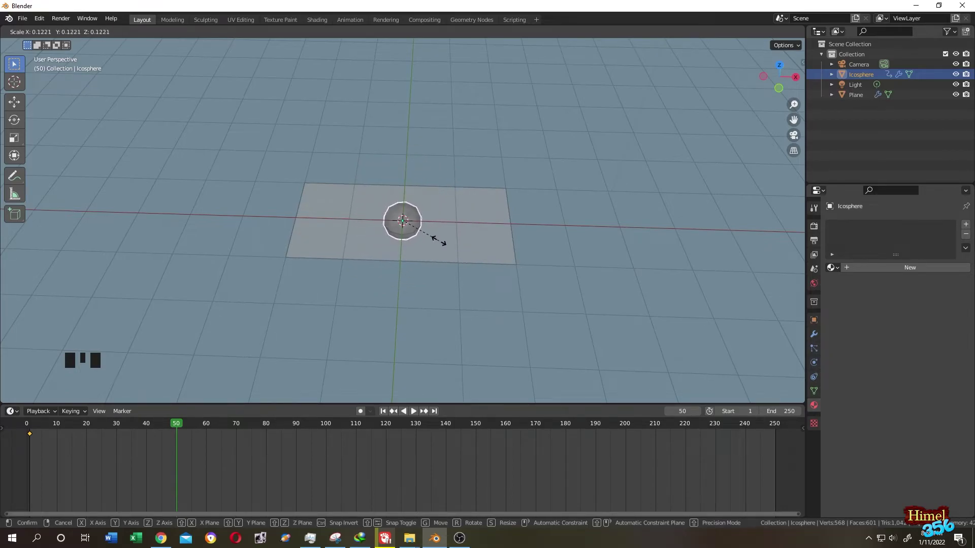
pyautogui.click(439, 244)
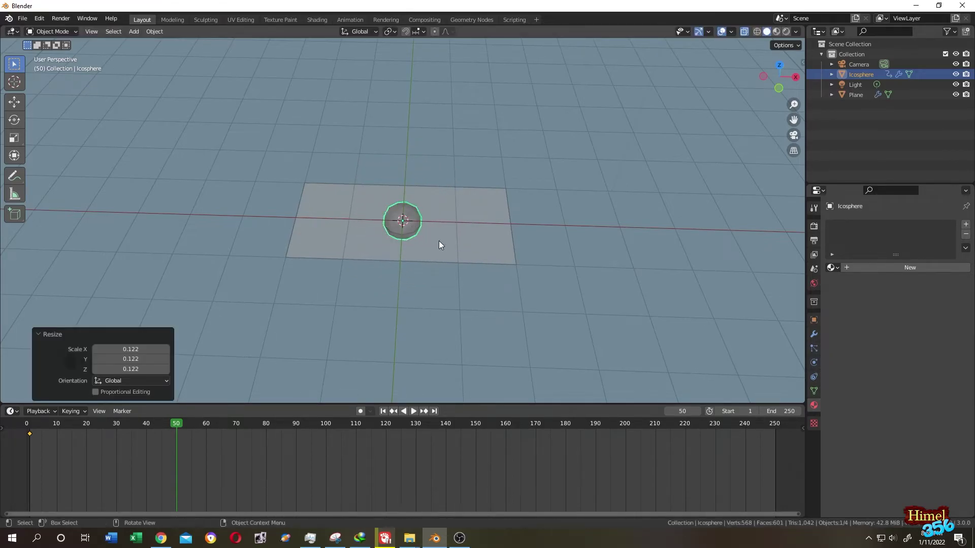
pyautogui.press('i')
pyautogui.click(434, 155)
# - Play back the shrinking animation, then deselect and hide the icosphere
pyautogui.click(28, 447)
pyautogui.press('space')
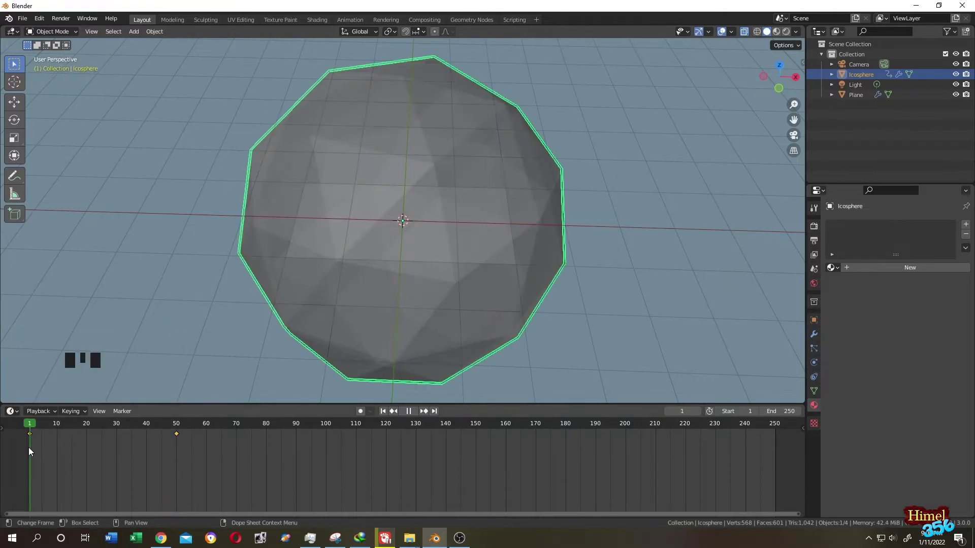
pyautogui.moveTo(29, 447); pyautogui.dragTo(91, 471)
pyautogui.press('Escape')
pyautogui.click(910, 153)
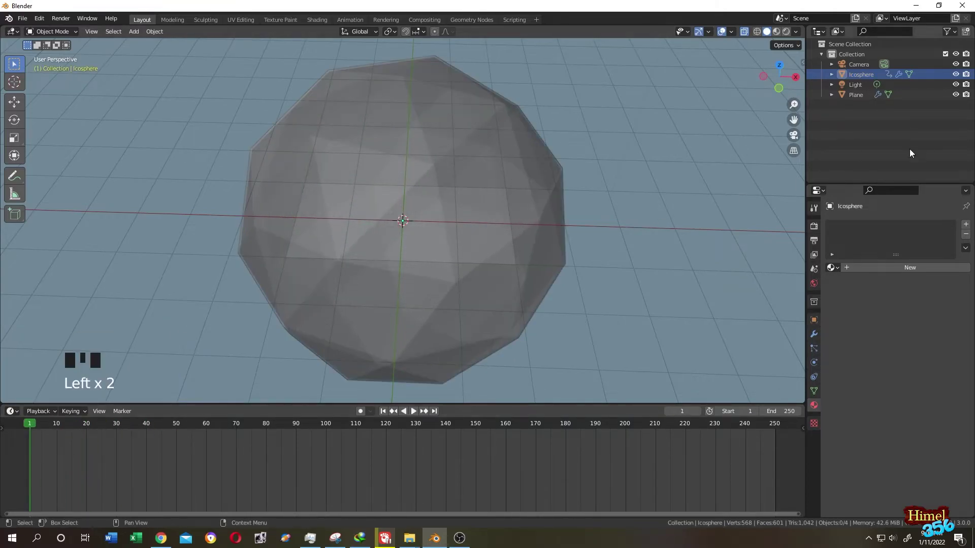
pyautogui.click(955, 75)
pyautogui.click(968, 78)
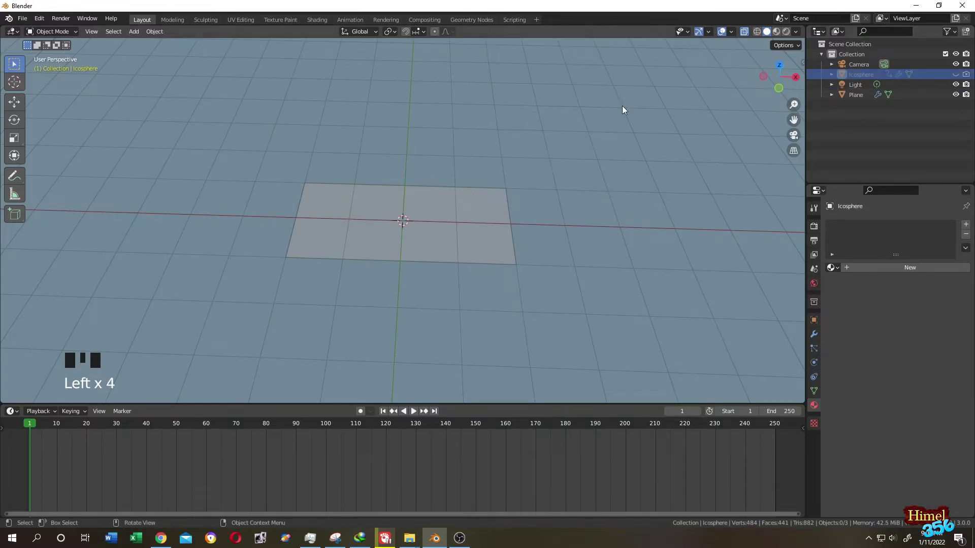
# - Set the Plane's cloth cache end frame to 50 and bake the simulation
pyautogui.click(490, 228)
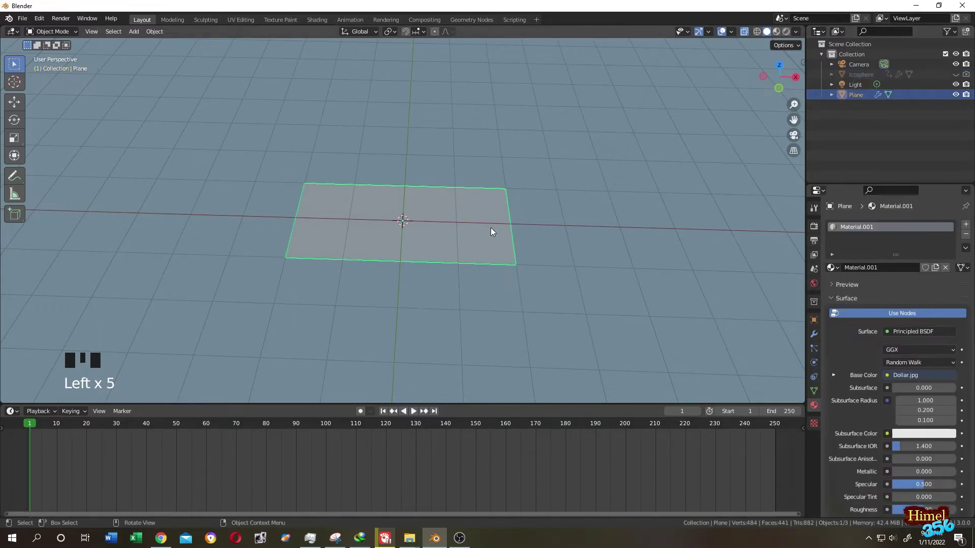
pyautogui.click(812, 362)
pyautogui.scroll(-12, 851, 338)
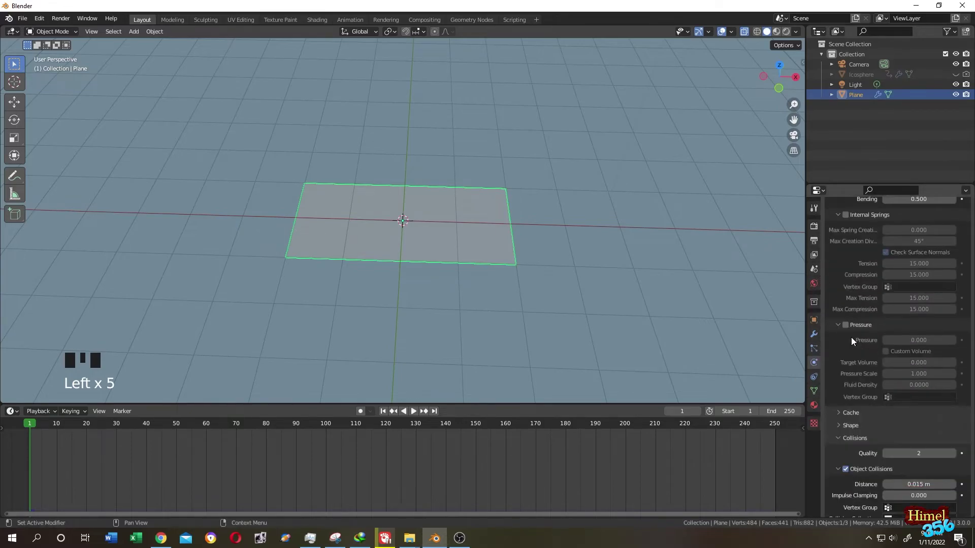
pyautogui.scroll(-7, 851, 337)
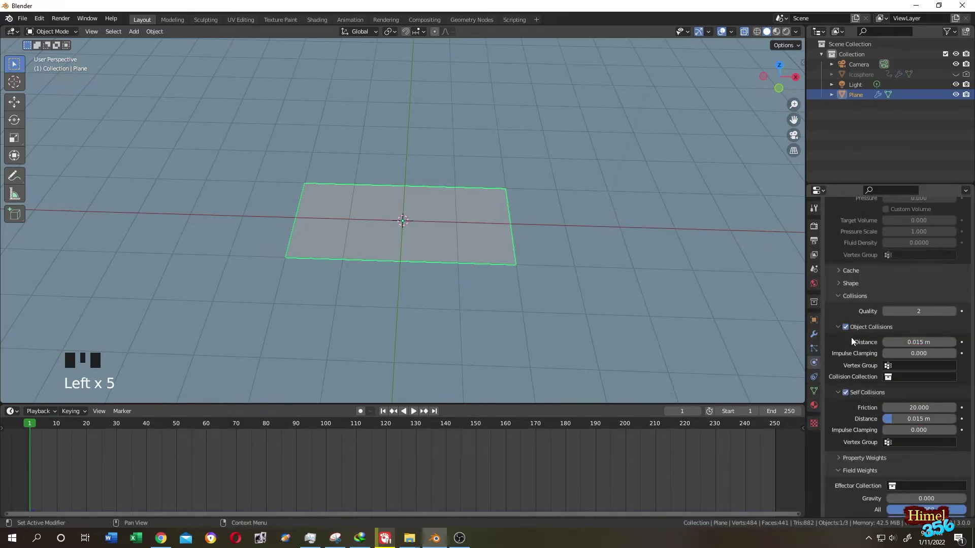
pyautogui.click(839, 270)
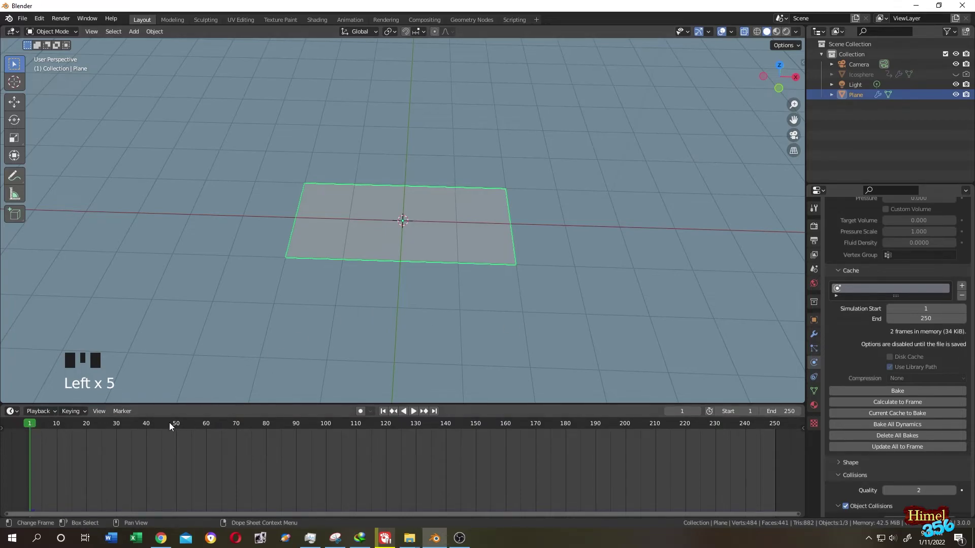
pyautogui.click(929, 318)
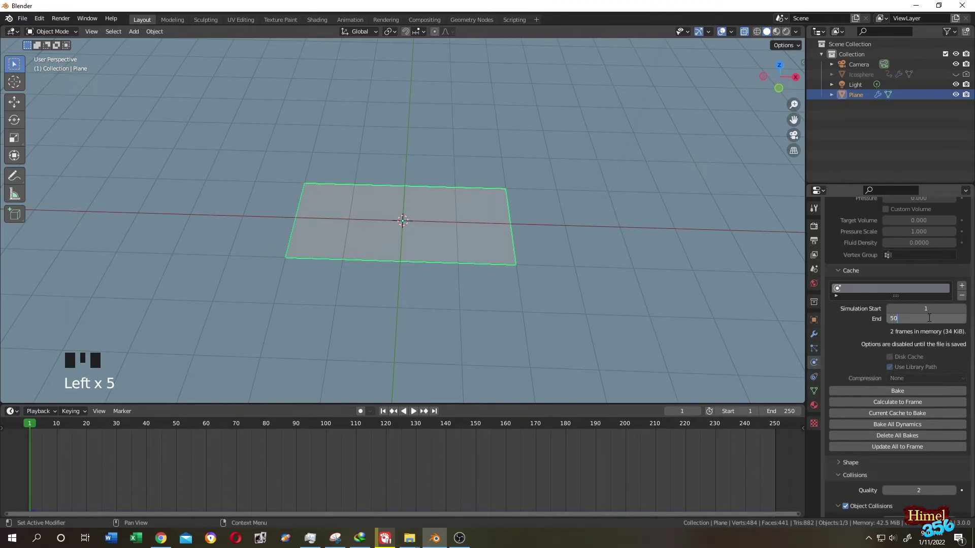
pyautogui.press('Return')
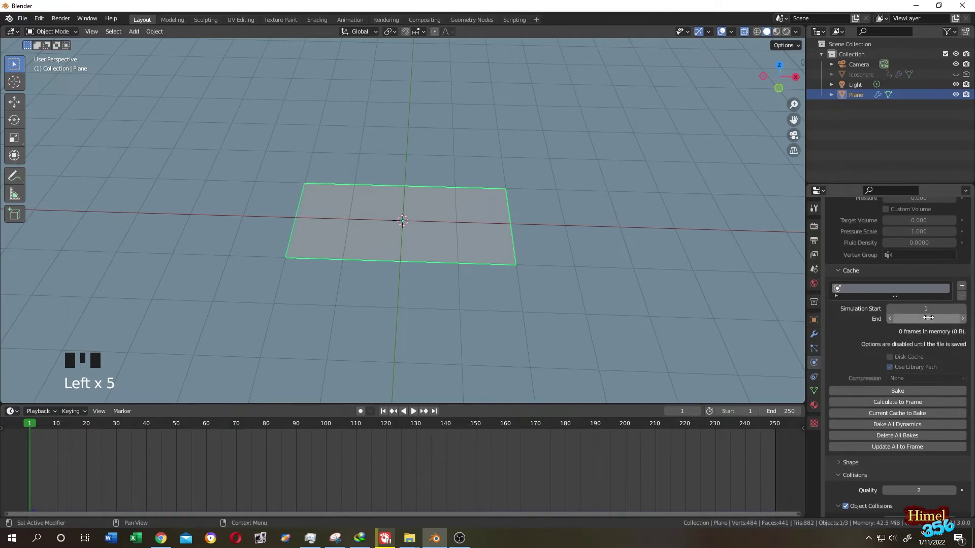
pyautogui.click(879, 389)
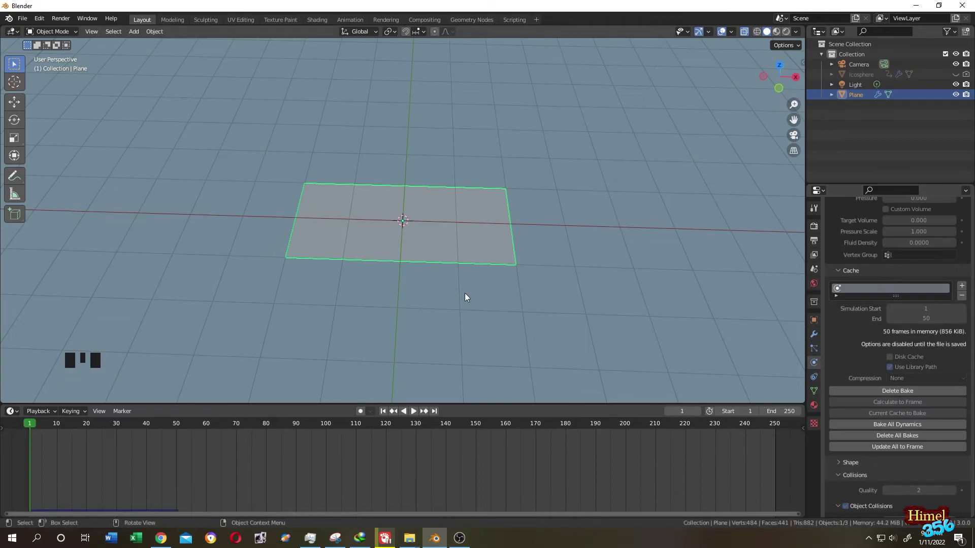
# - Switch the viewport to Material Preview shading to show the dollar-bill texture
pyautogui.click(775, 36)
pyautogui.scroll(3, 535, 130)
pyautogui.moveTo(534, 130); pyautogui.dragTo(520, 112, button='middle')
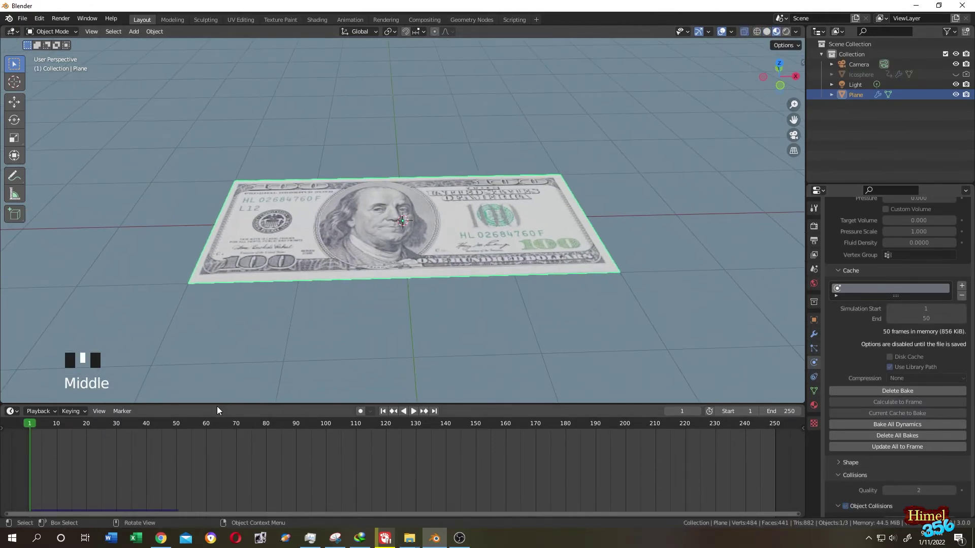
# - Play the baked cloth simulation and stop it at frame 53
pyautogui.click(35, 425)
pyautogui.press('space')
pyautogui.moveTo(72, 430); pyautogui.dragTo(196, 449)
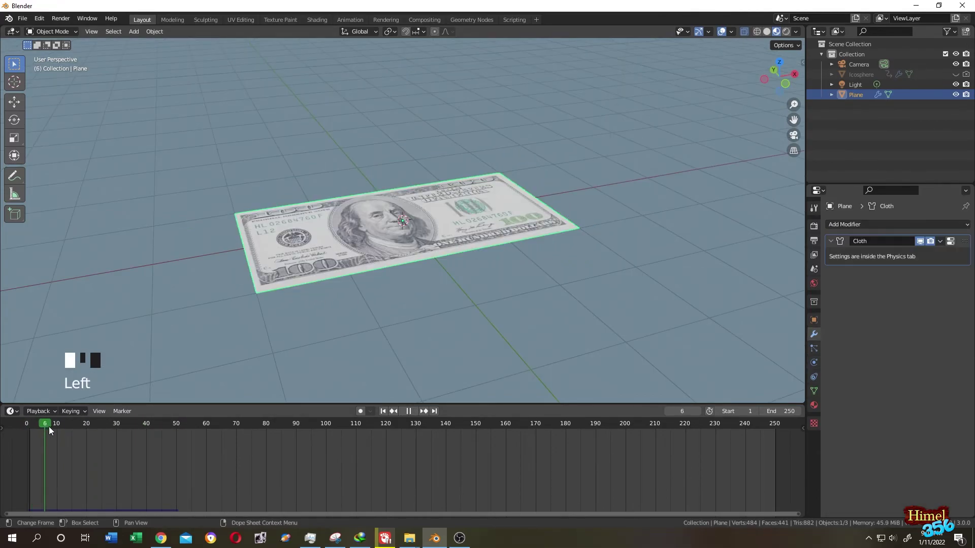
pyautogui.moveTo(49, 427); pyautogui.dragTo(156, 449)
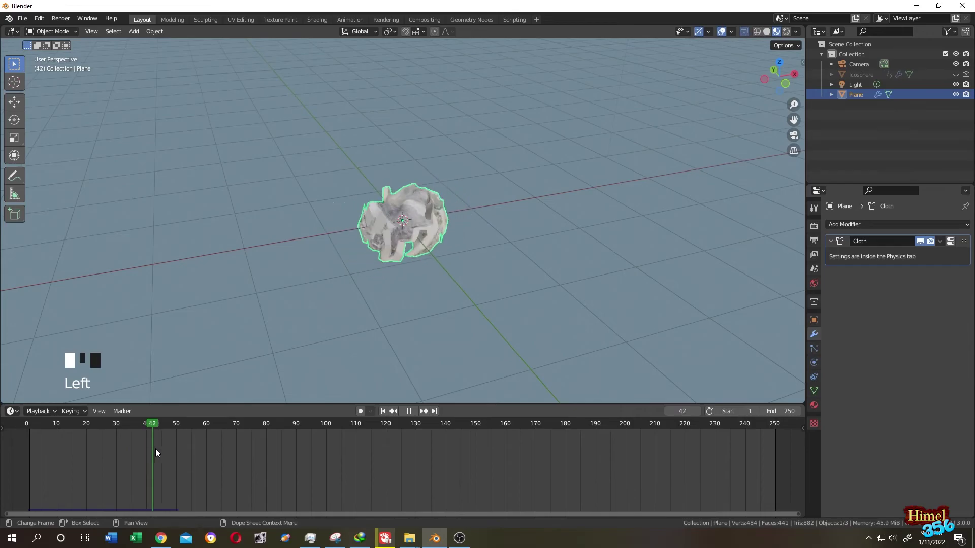
pyautogui.press('space')
# - Orbit around the crumpled paper ball to inspect it from several angles
pyautogui.moveTo(273, 224); pyautogui.dragTo(280, 171, button='middle')
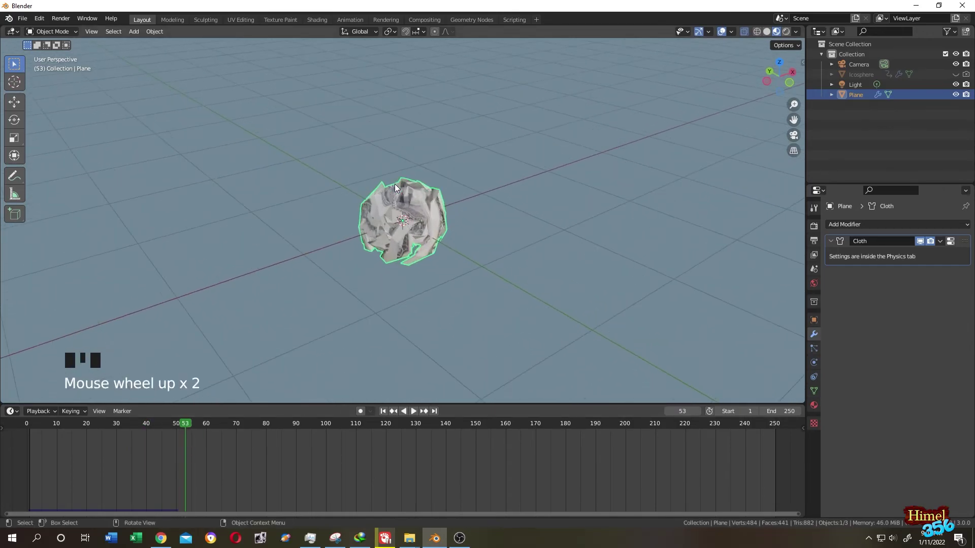
pyautogui.moveTo(394, 184); pyautogui.dragTo(554, 214, button='middle')
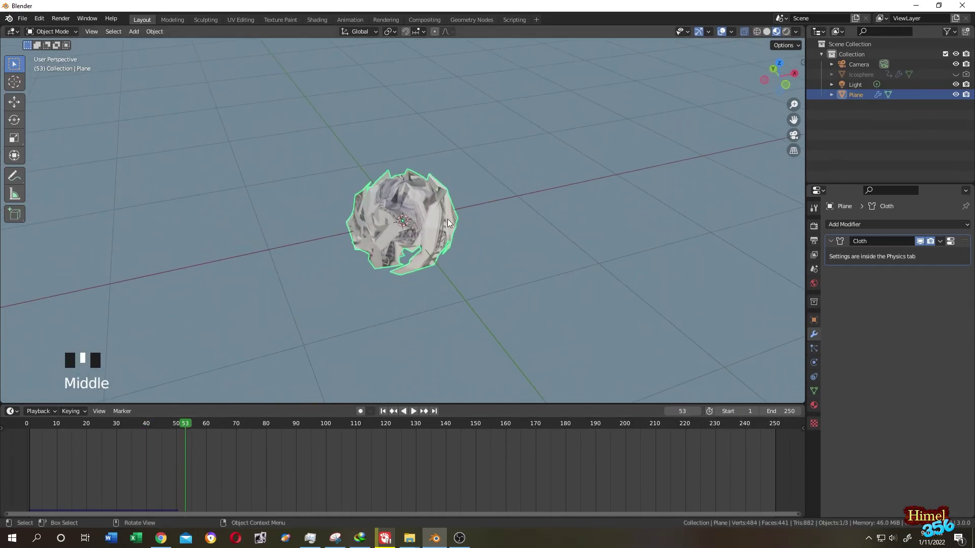
pyautogui.moveTo(473, 215); pyautogui.dragTo(438, 217, button='middle')
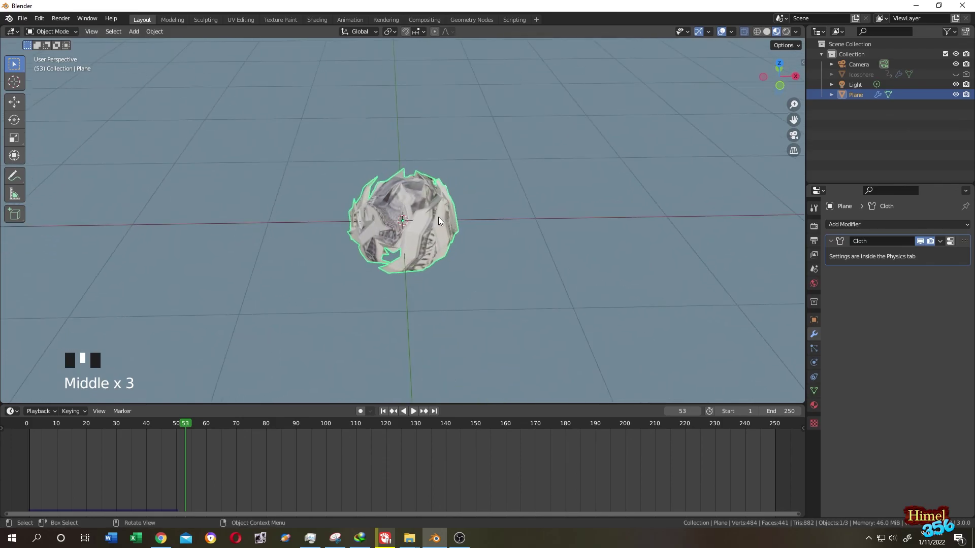